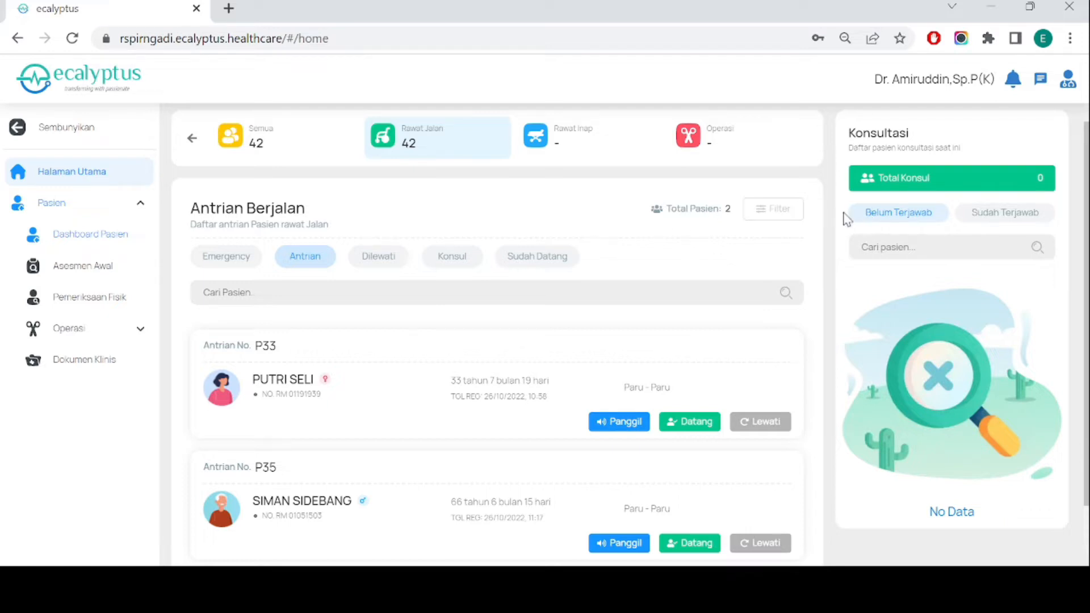
Step: Call the first patient in the running outpatient queue and mark the patient as arrived (Datang)
left_click(111, 178)
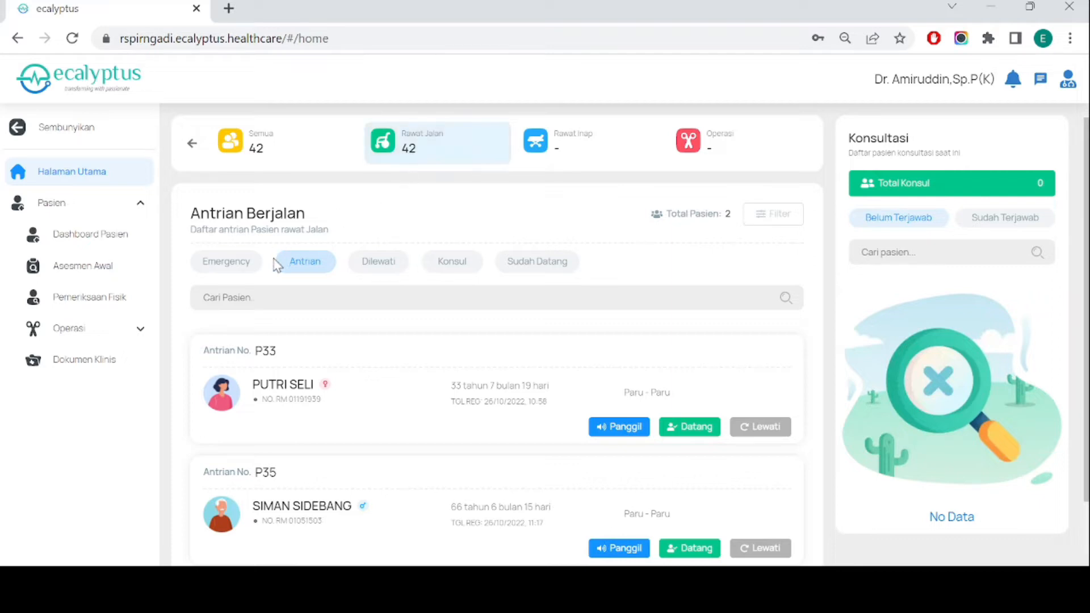
scroll(570, 272, "down", 1)
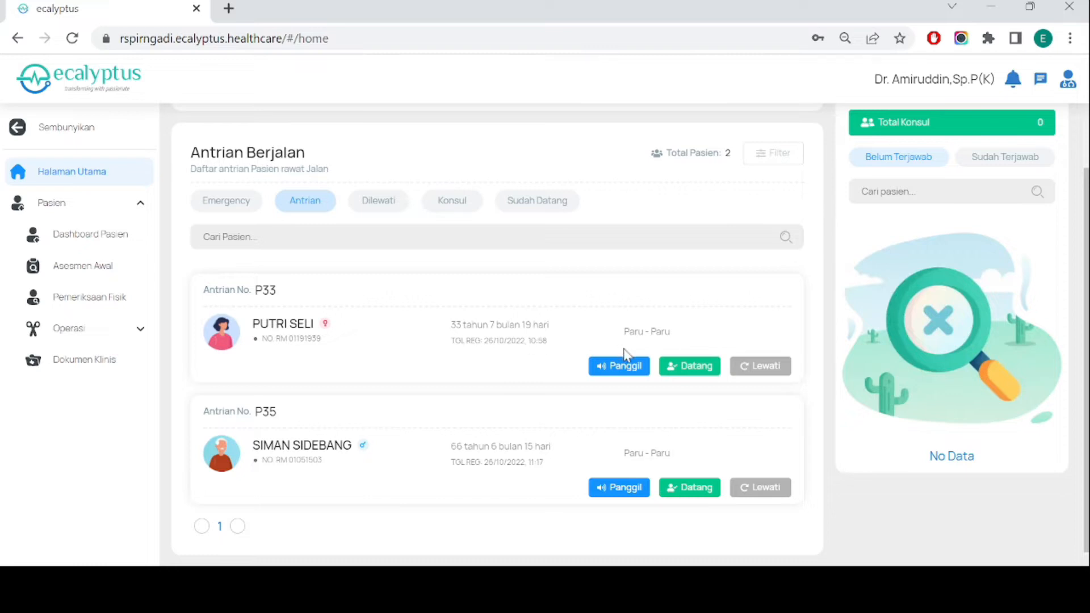
left_click(636, 369)
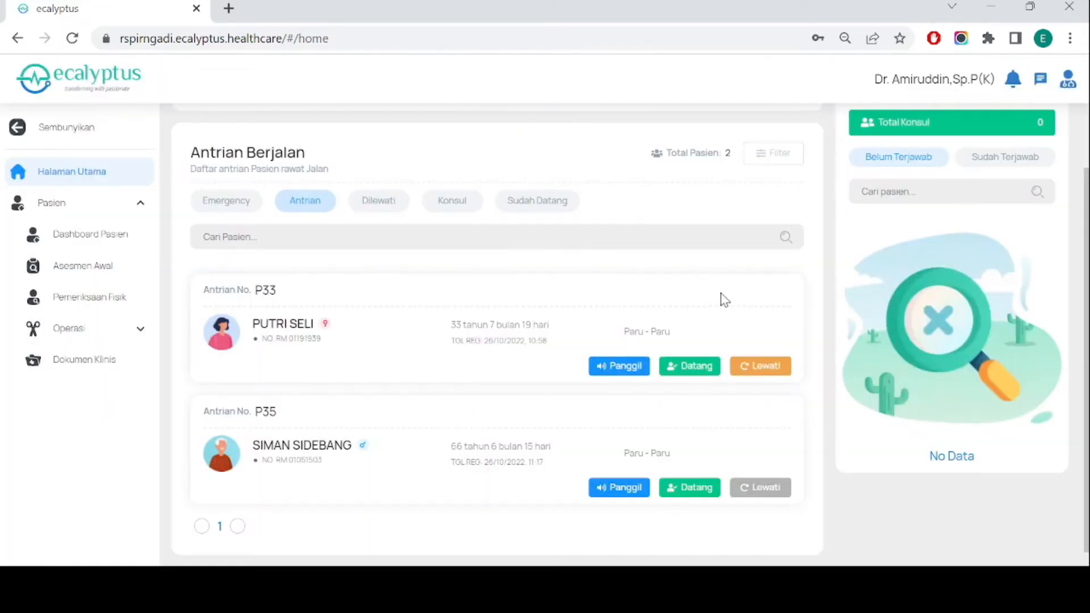
left_click(700, 368)
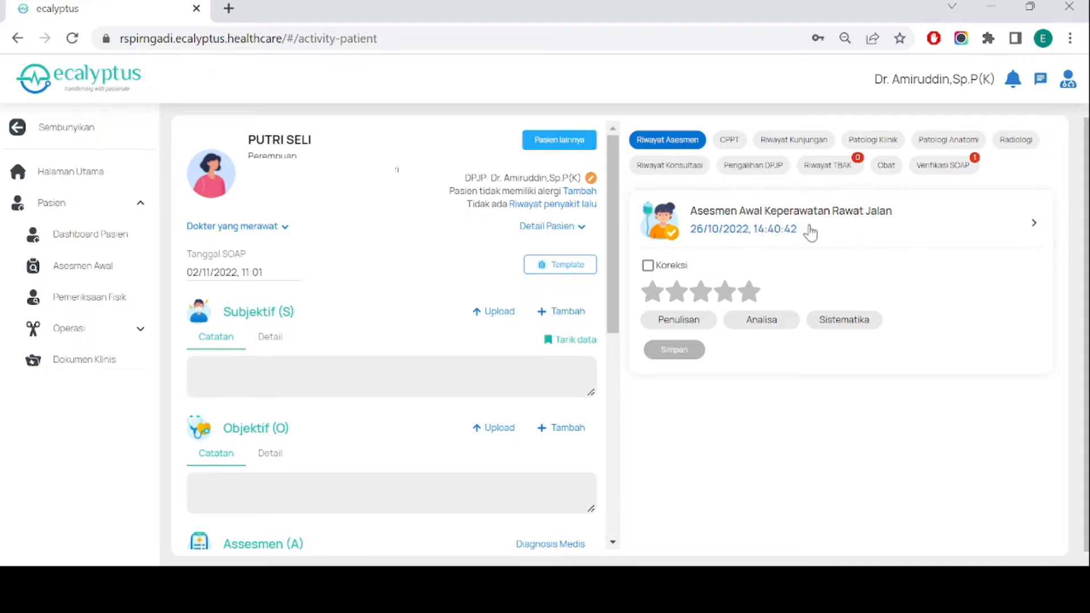
Step: Open the Asesmen Awal Keperawatan Rawat Jalan record of 26/10/2022 and review all its sections, from Data Awal to Implementasi Keperawatan
left_click(844, 225)
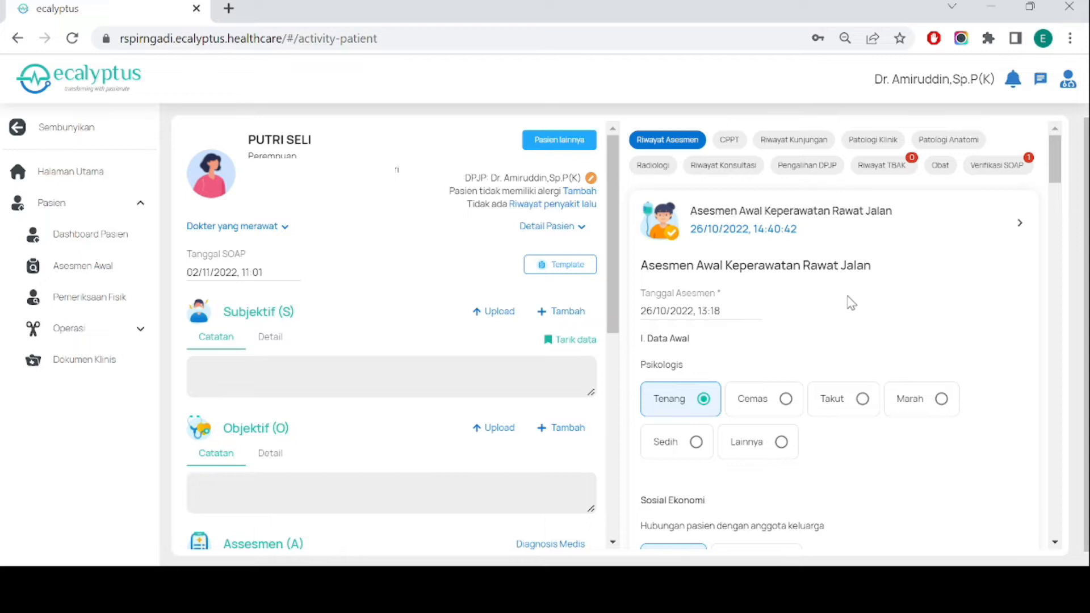
scroll(851, 303, "down", 2)
scroll(851, 302, "down", 5)
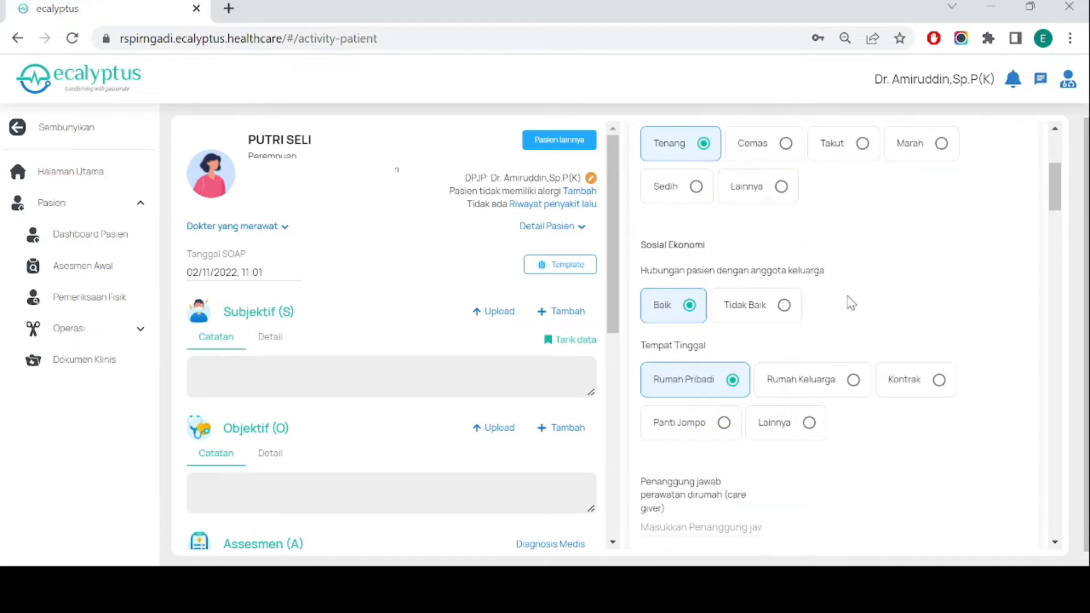
scroll(851, 302, "down", 8)
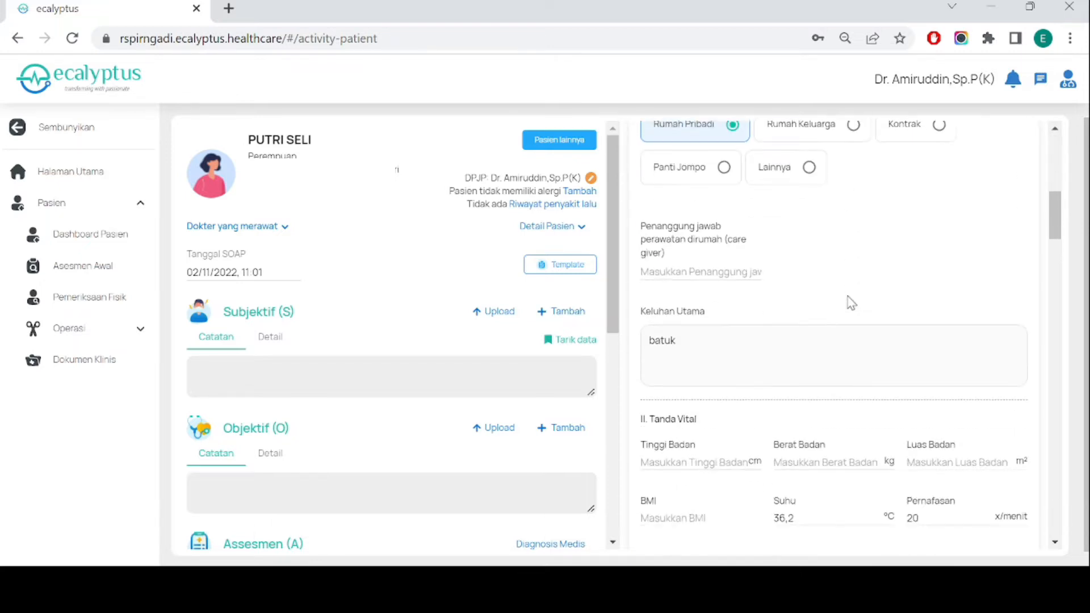
scroll(850, 301, "down", 10)
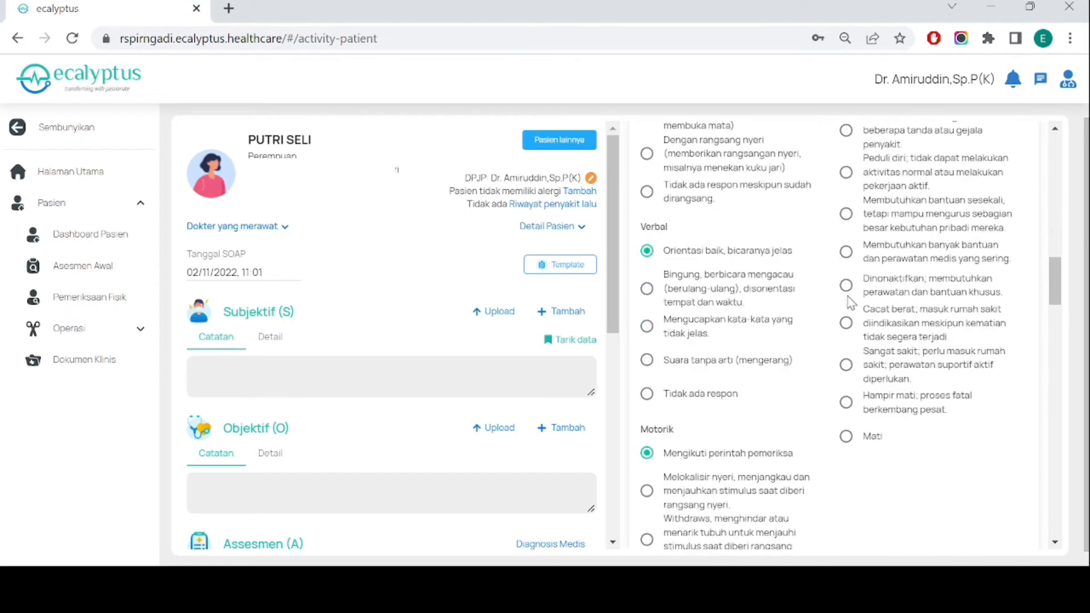
scroll(851, 303, "down", 15)
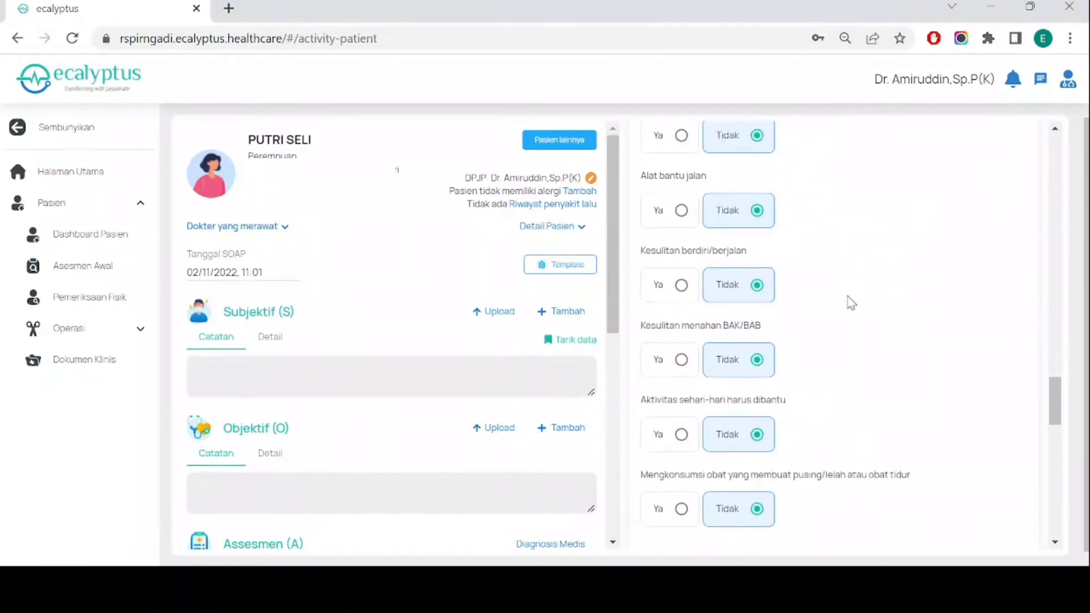
scroll(850, 302, "down", 4)
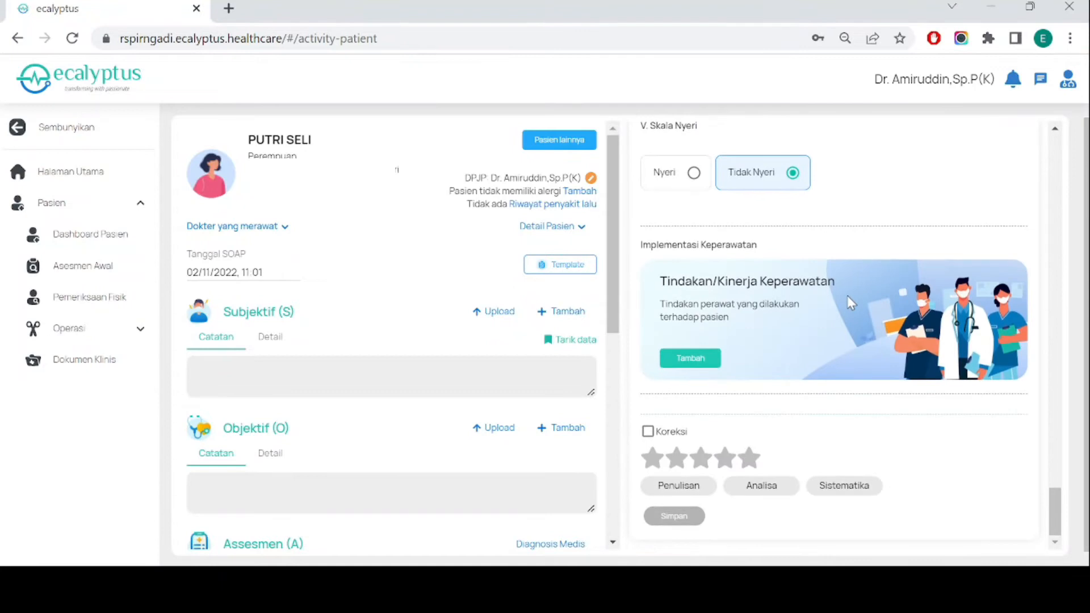
Step: Rate the nursing assessment five stars, leave Koreksi unticked, and save the verification
left_click(750, 460)
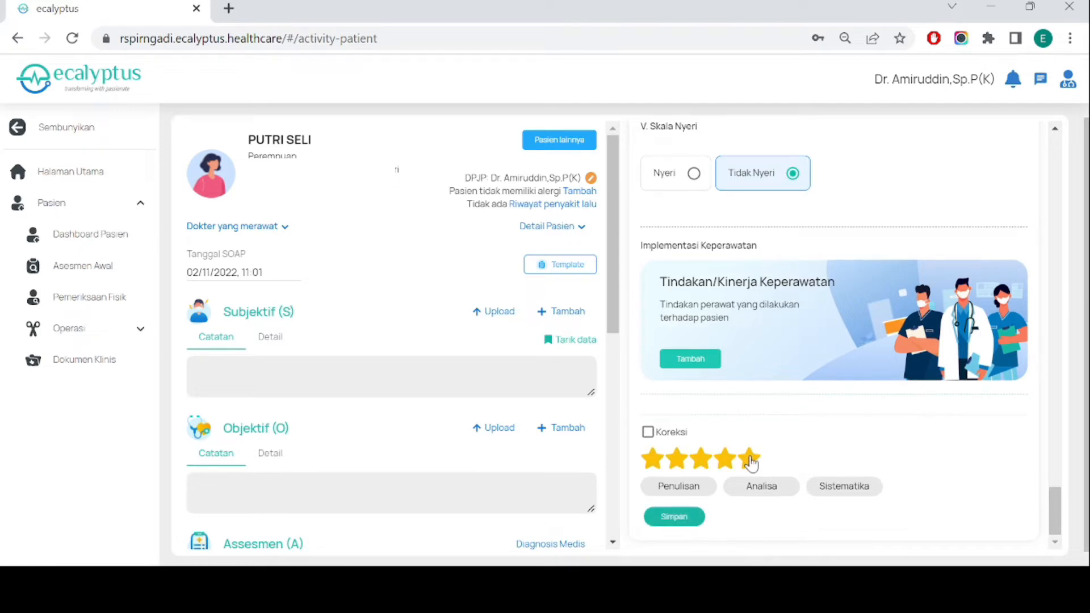
left_click(670, 437)
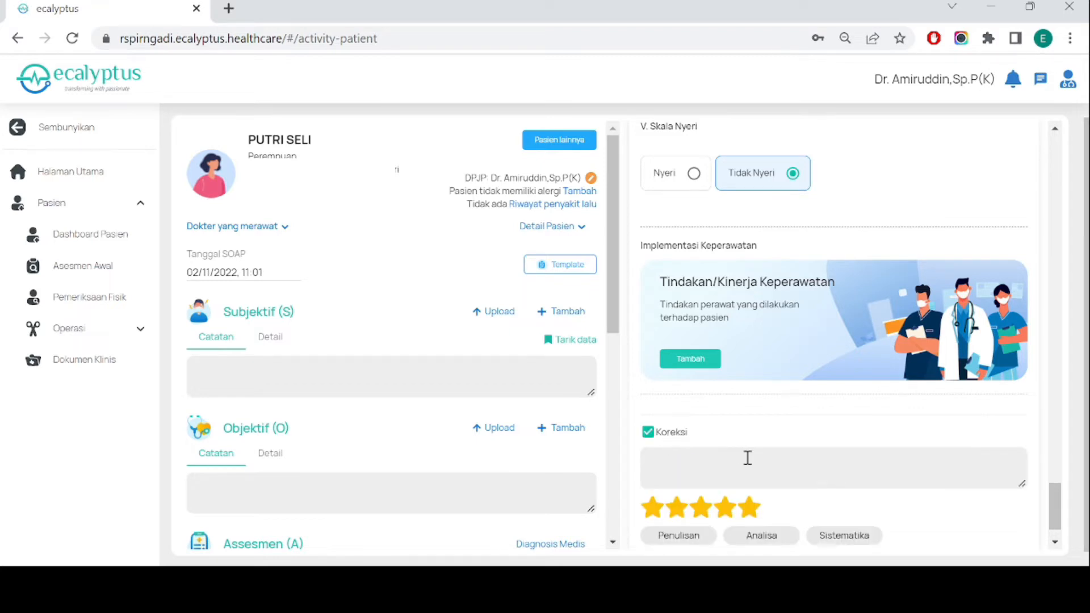
scroll(748, 458, "down", 1)
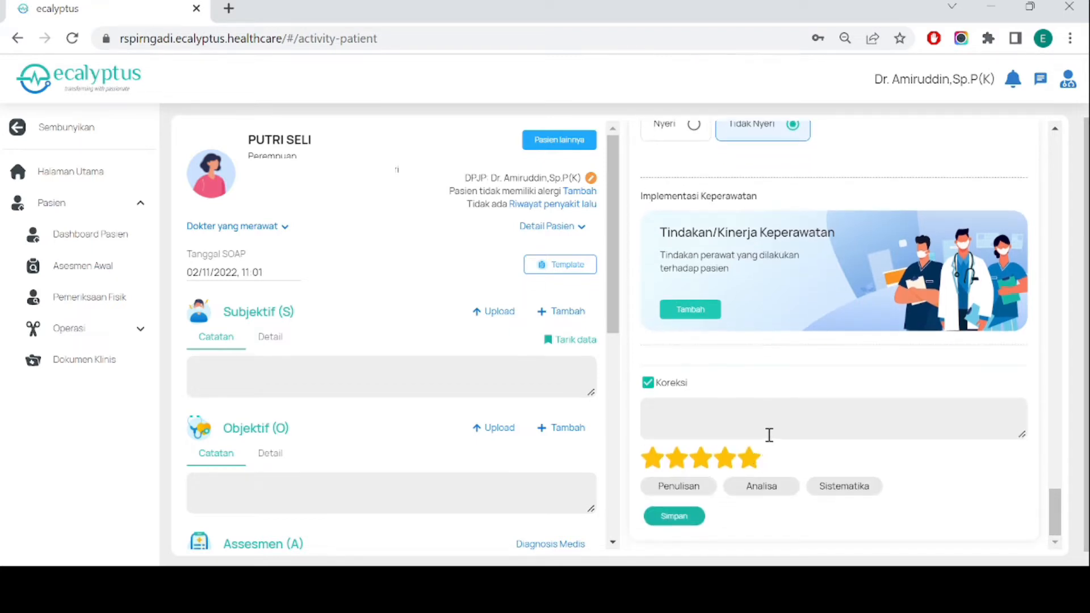
left_click(672, 387)
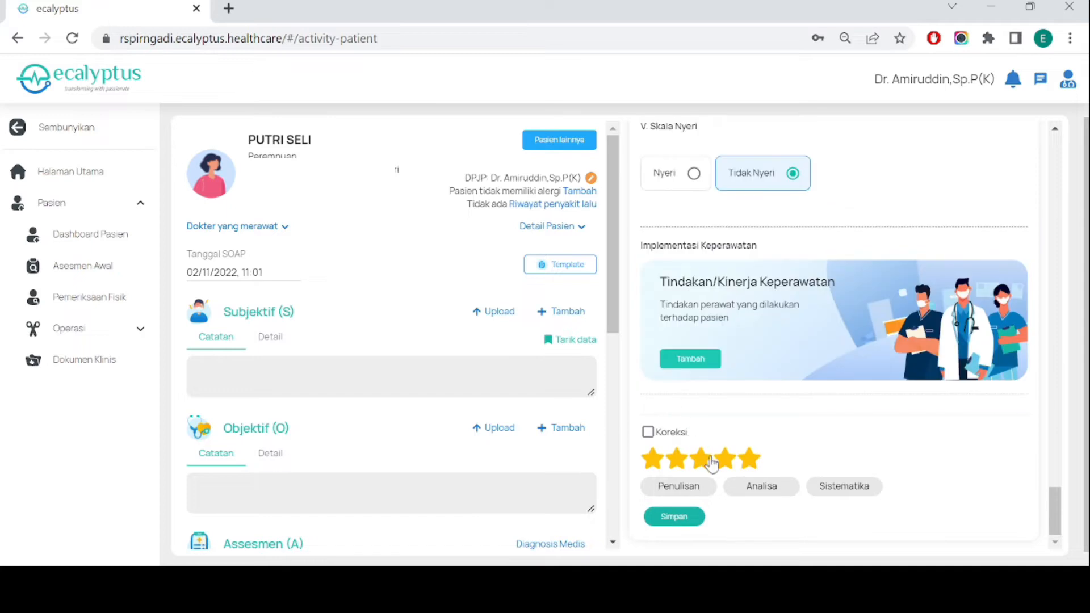
left_click(675, 516)
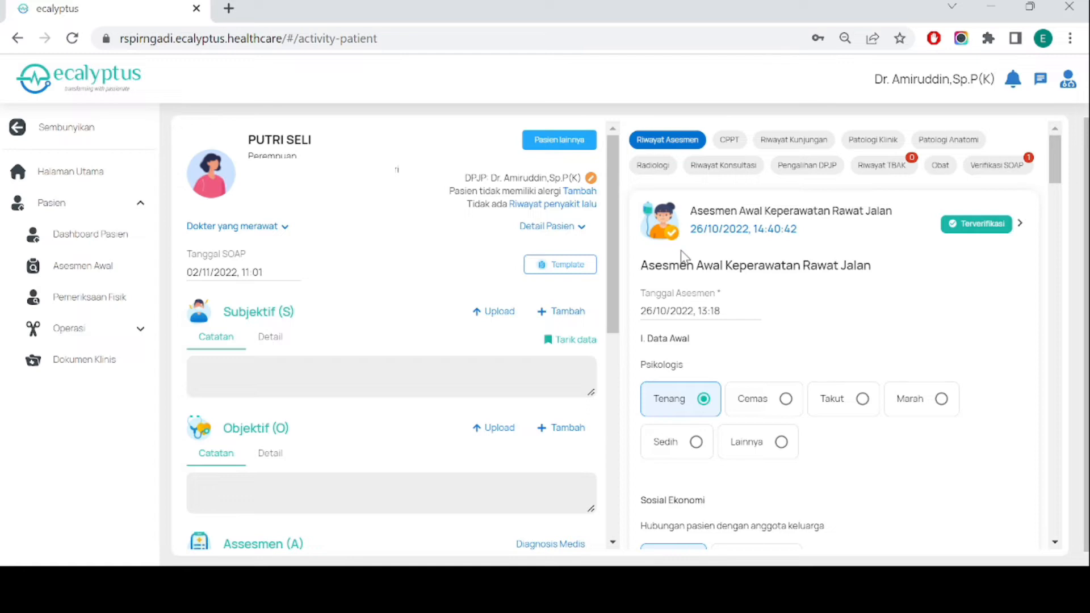
Step: Open the patient's Asesmen Awal page and examine the Asesmen Awal Medis Dewasa form, including physical examination and supporting examinations
left_click(97, 273)
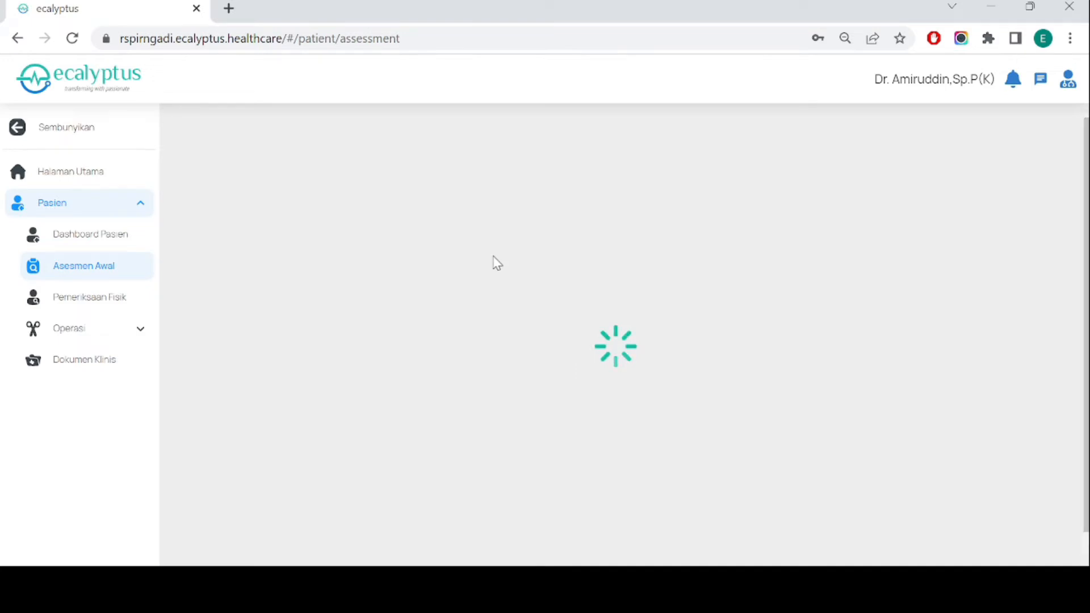
scroll(499, 316, "down", 2)
scroll(628, 230, "down", 3)
scroll(525, 264, "up", 5)
scroll(687, 358, "down", 2)
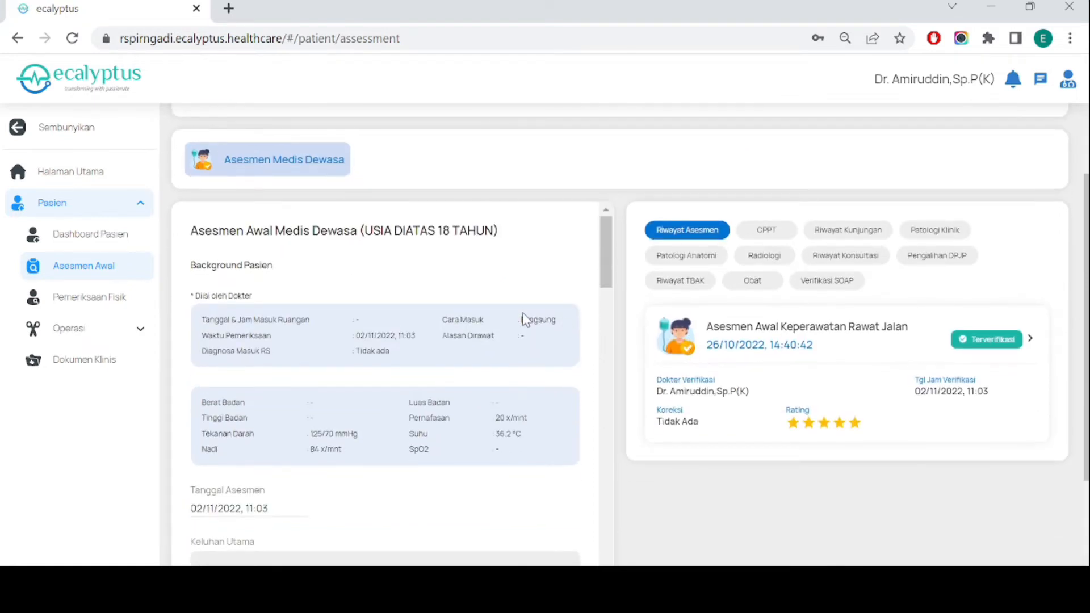
scroll(524, 317, "down", 6)
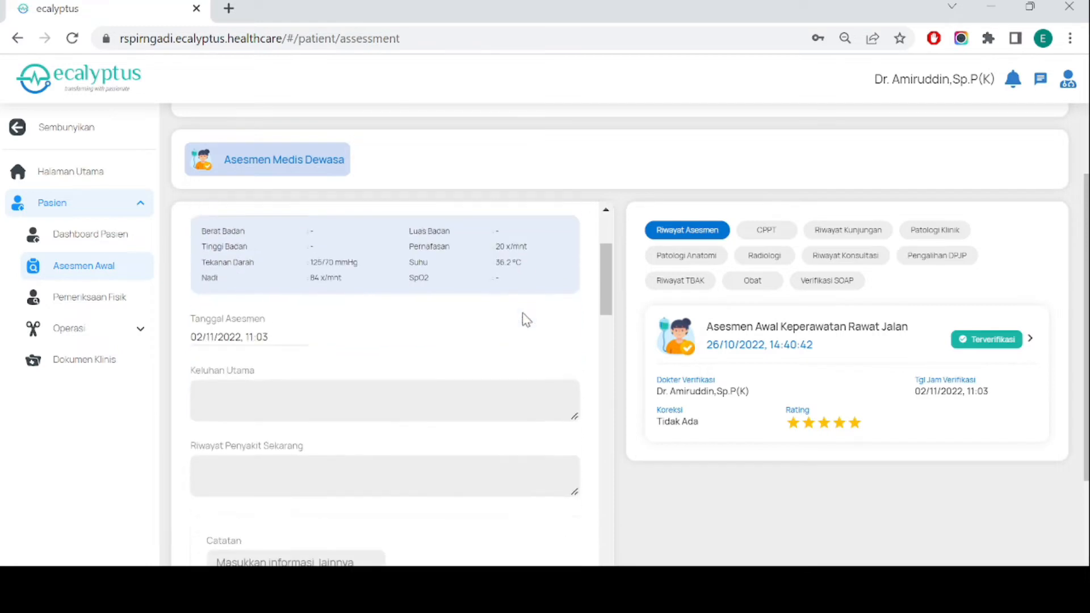
scroll(523, 317, "down", 15)
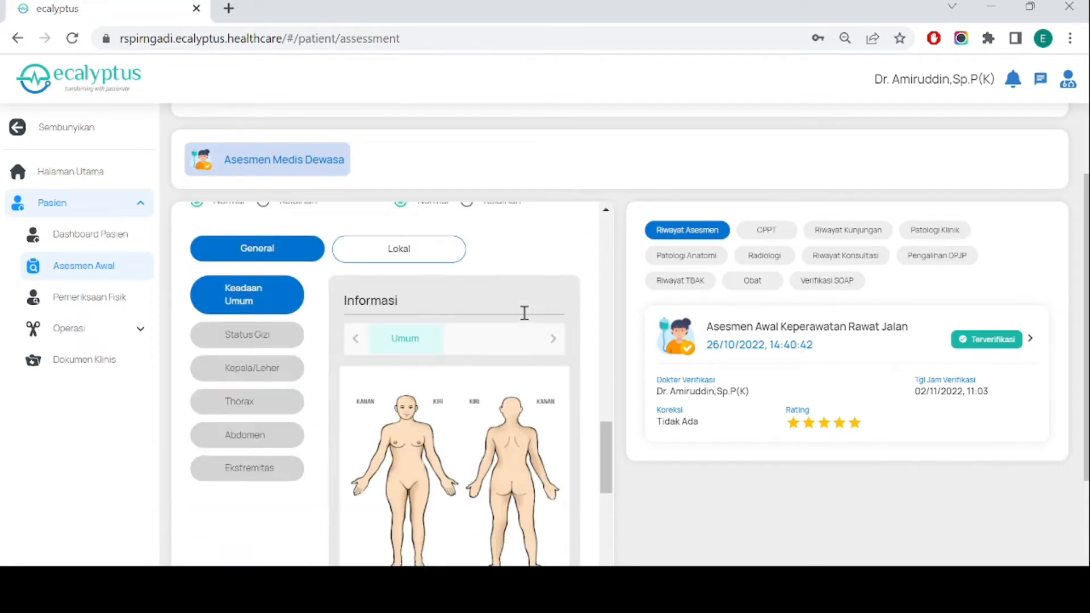
scroll(523, 316, "down", 2)
scroll(523, 317, "up", 3)
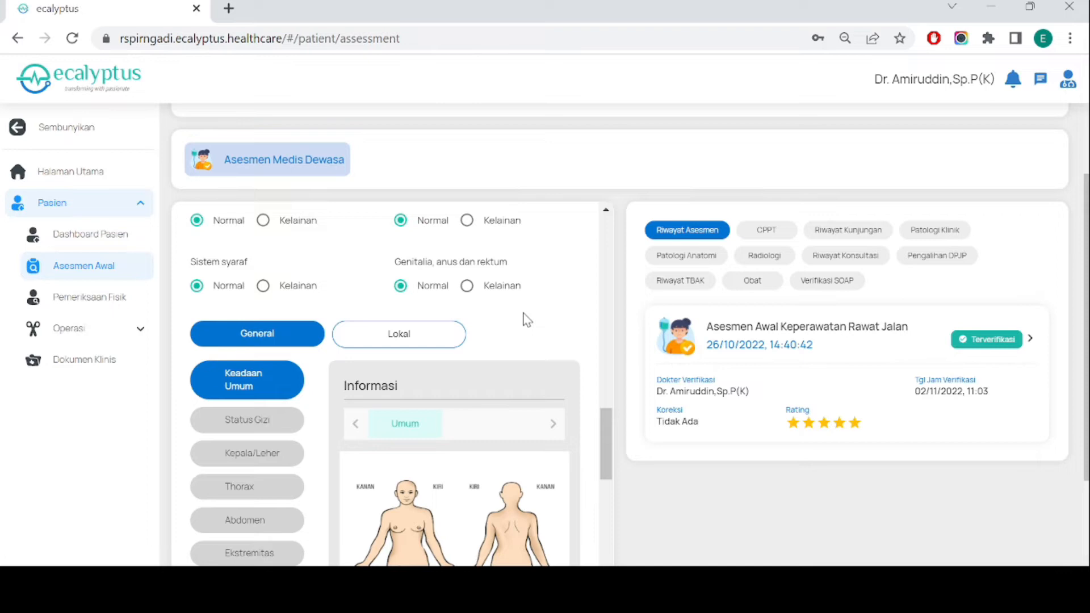
scroll(523, 316, "down", 1)
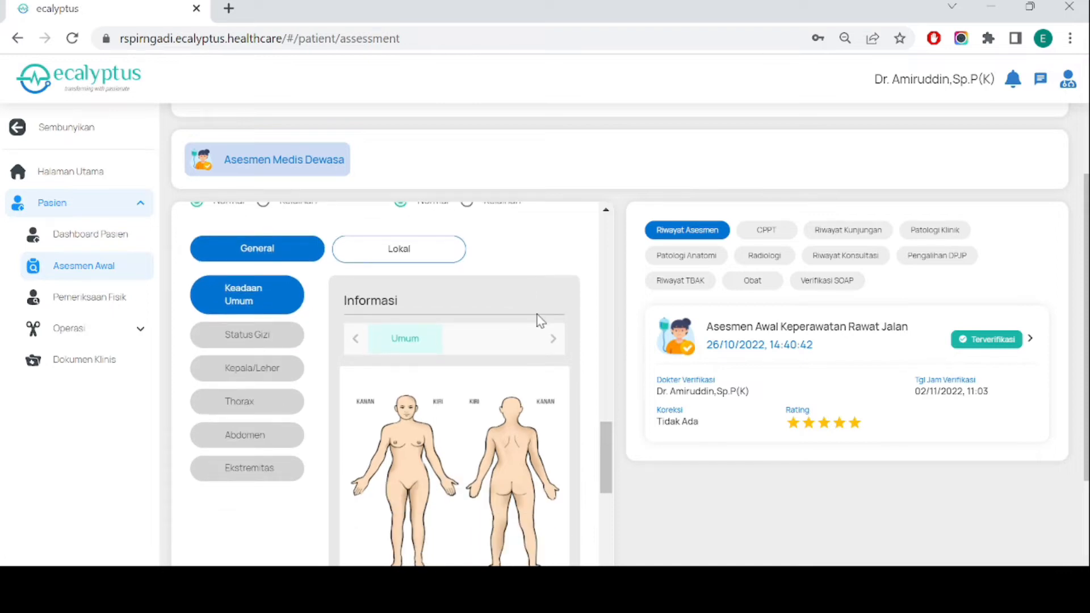
scroll(537, 316, "down", 10)
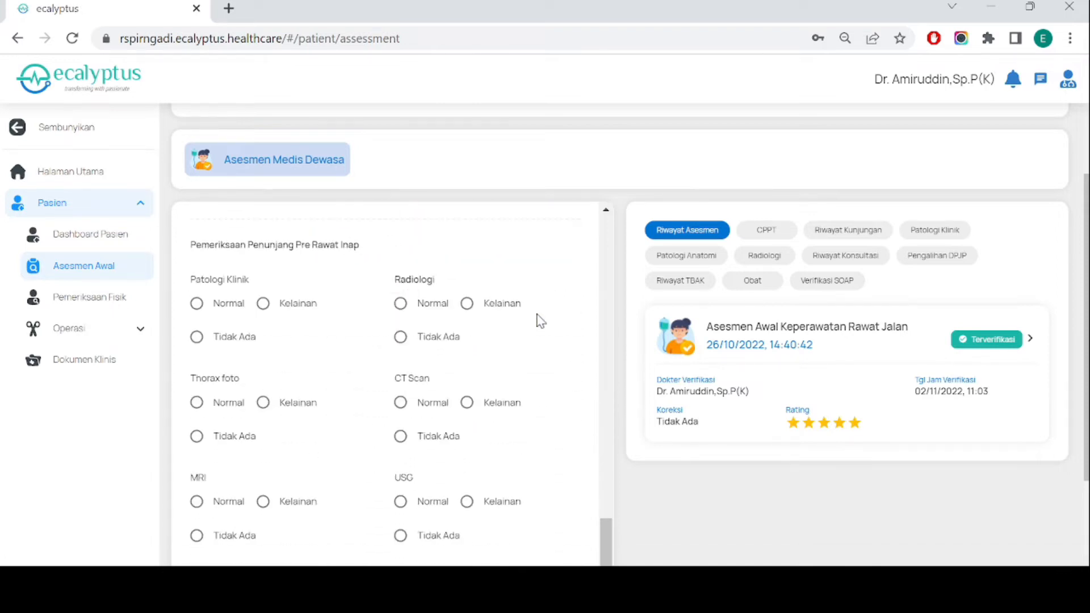
scroll(545, 321, "down", 2)
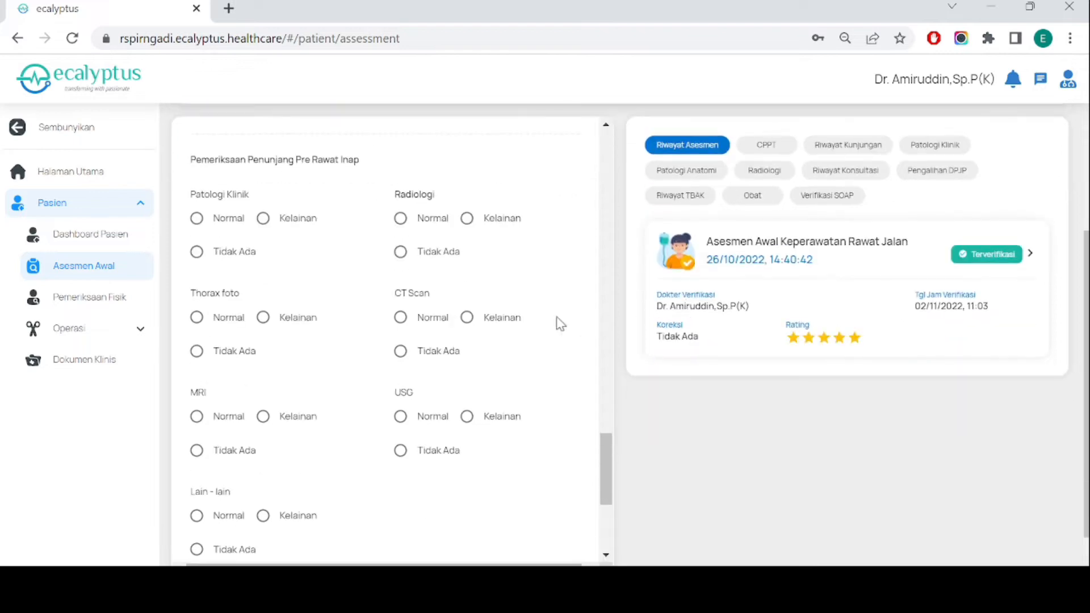
scroll(559, 322, "up", 8)
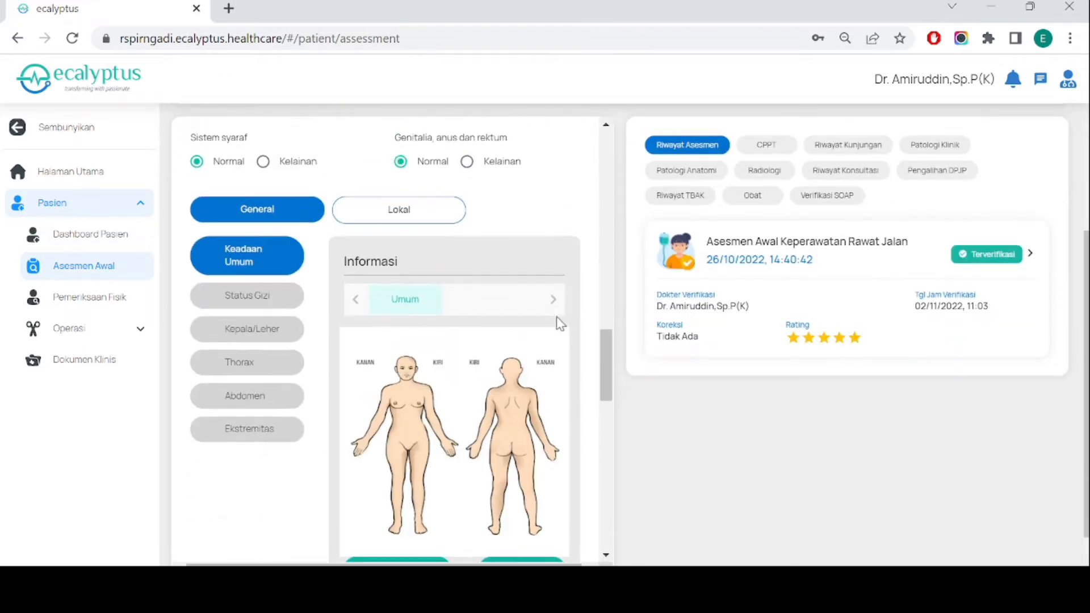
scroll(559, 322, "up", 4)
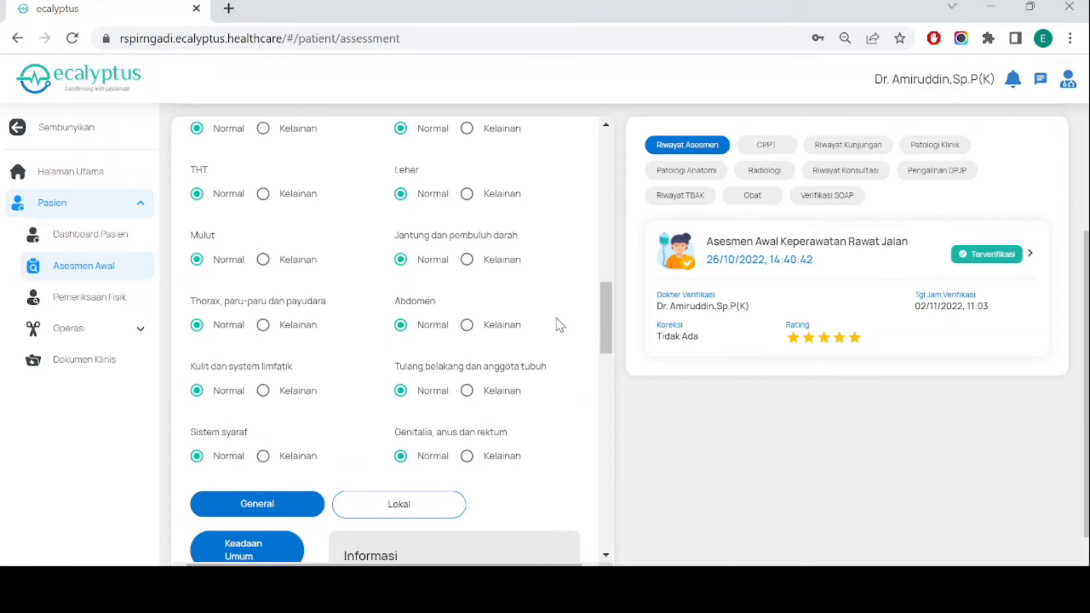
scroll(558, 323, "up", 10)
scroll(398, 292, "up", 2)
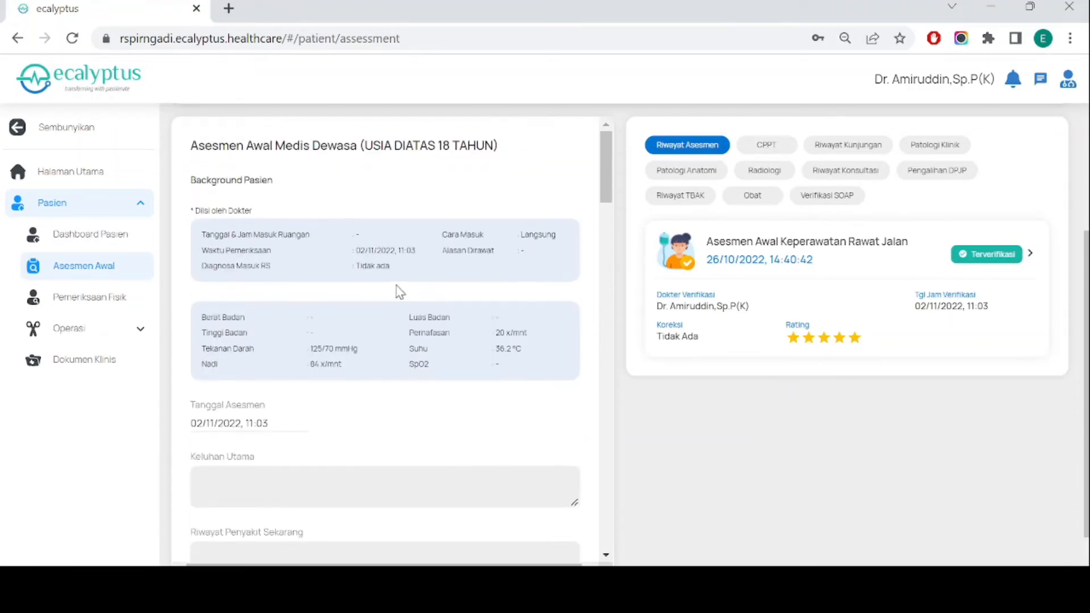
Step: Open the SOAPIE form from the patient dashboard and enter TEST in the Subjektif (S) notes
left_click(117, 243)
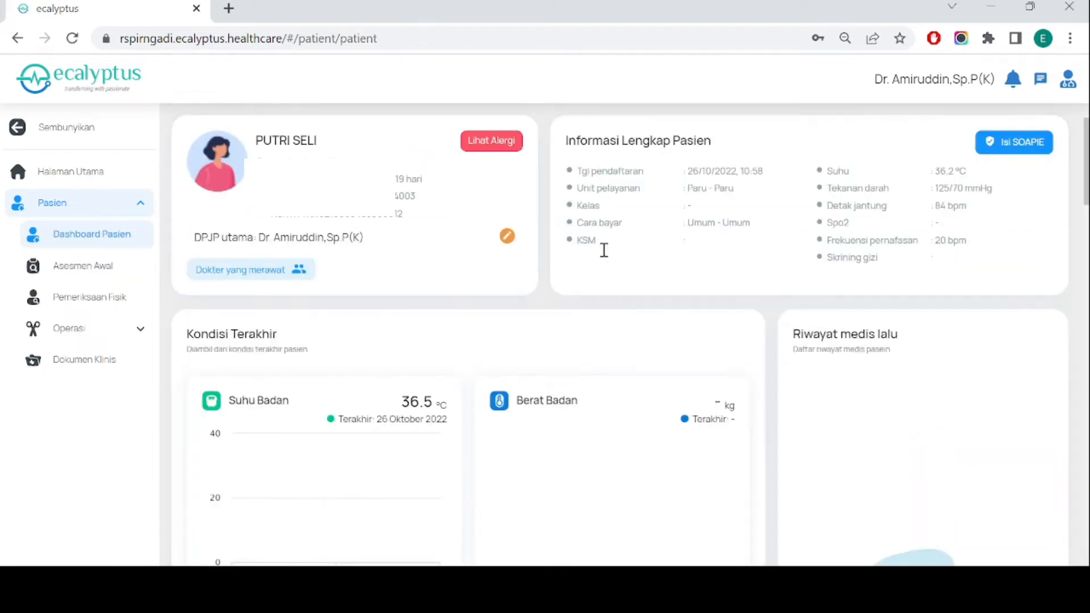
left_click(1009, 144)
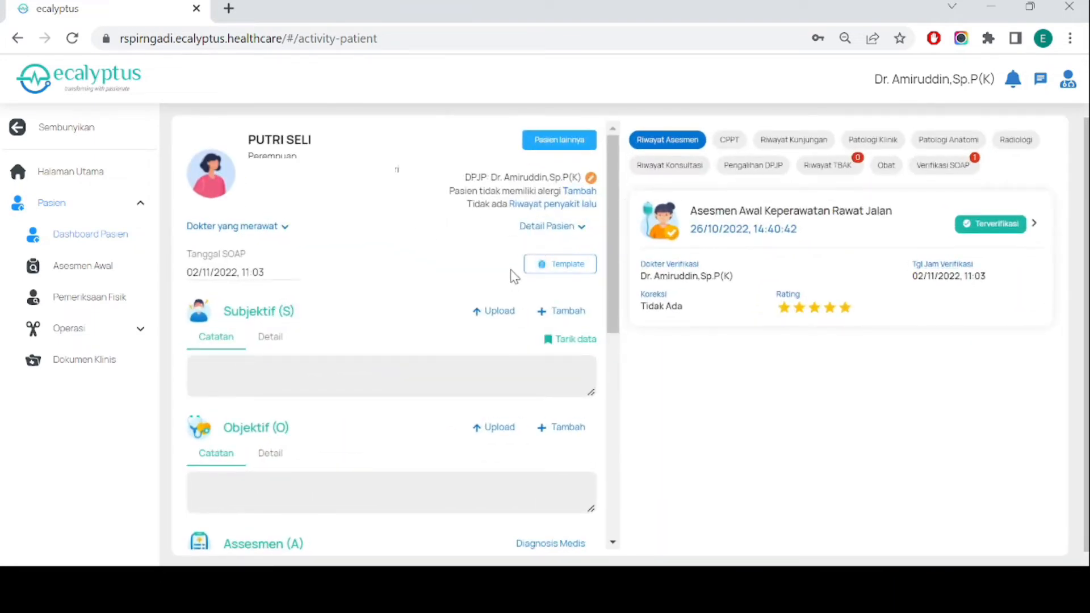
scroll(482, 310, "down", 3)
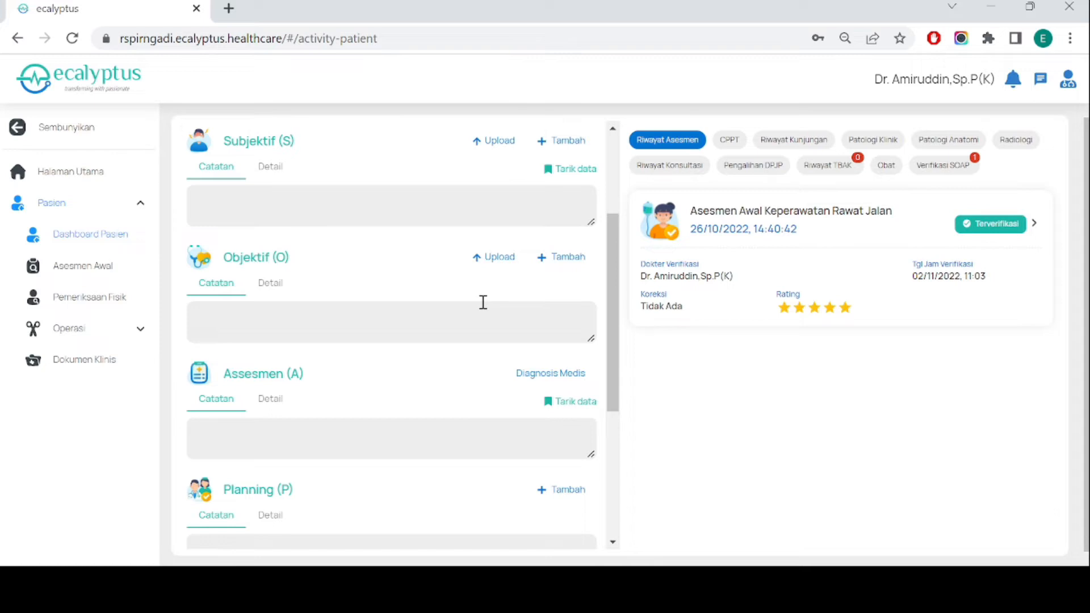
scroll(466, 302, "up", 2)
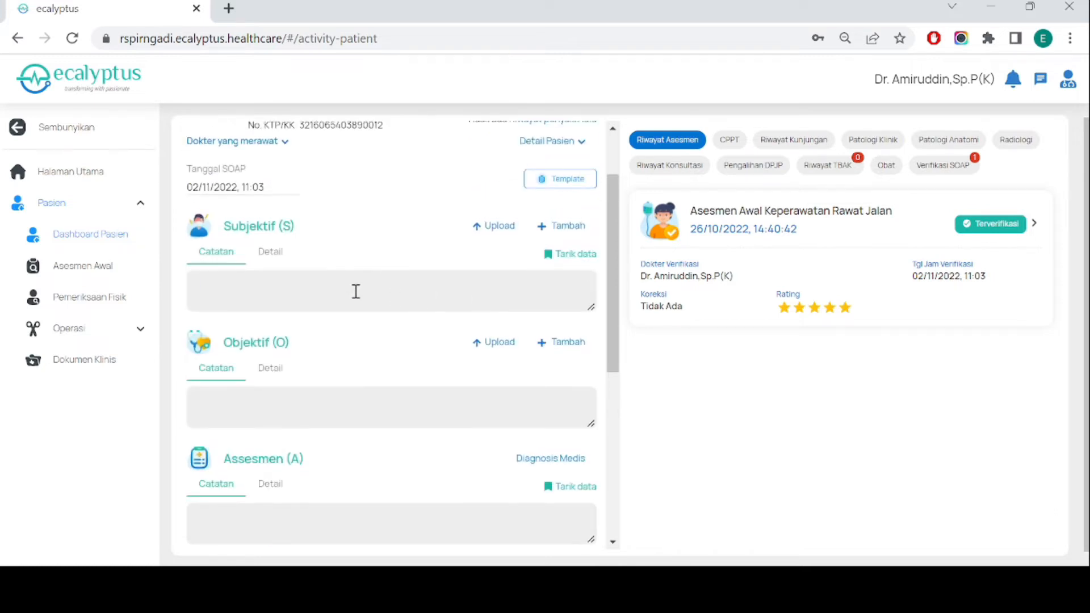
left_click(402, 291)
type("TEST")
Step: View the Detail Keluhan entry form of the Subjektif section and close it without adding a complaint
scroll(568, 318, "up", 2)
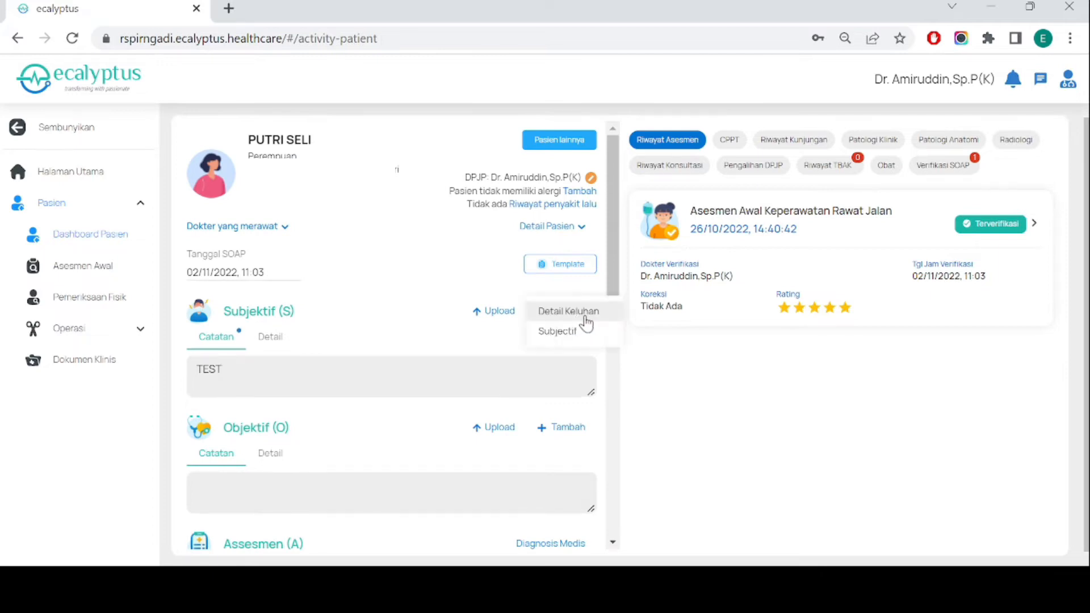
left_click(593, 317)
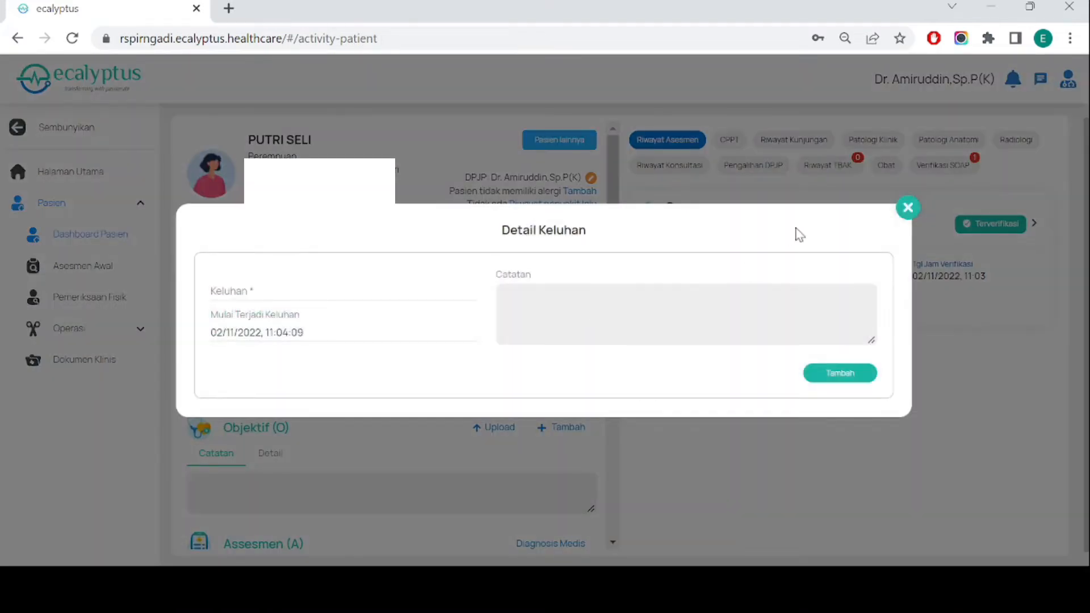
left_click(908, 209)
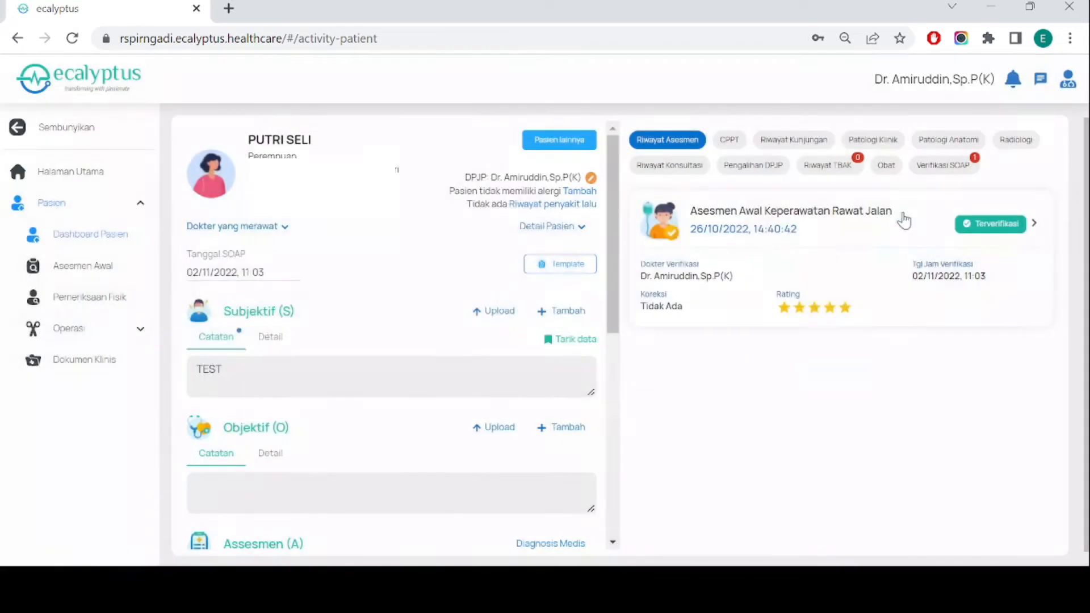
Step: Examine the ear, nose and throat symptom checklist of the Subjektif section and close it without selecting any symptom
left_click(557, 312)
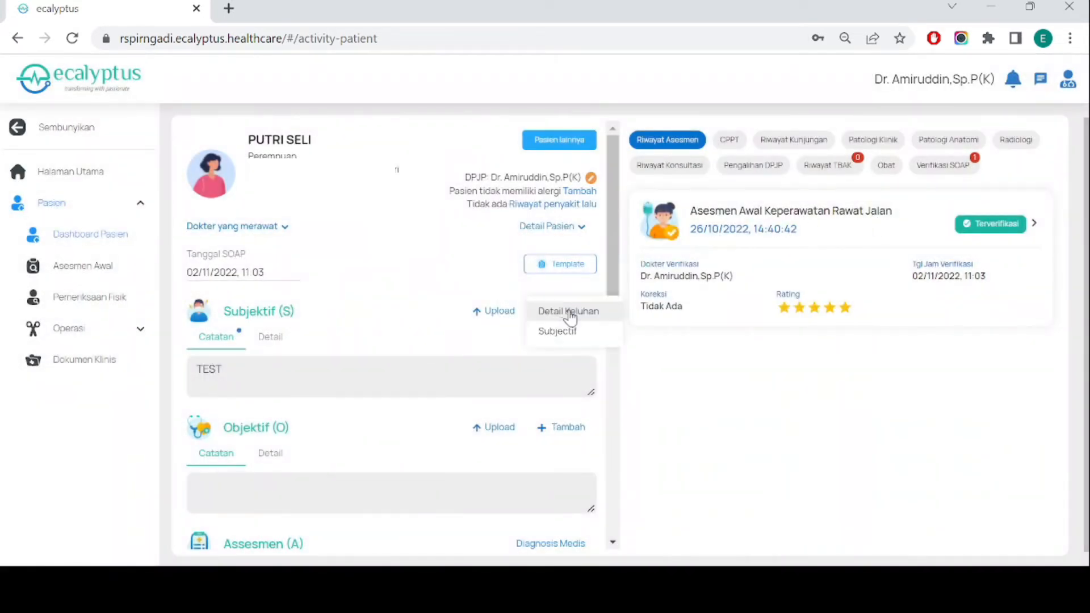
left_click(598, 336)
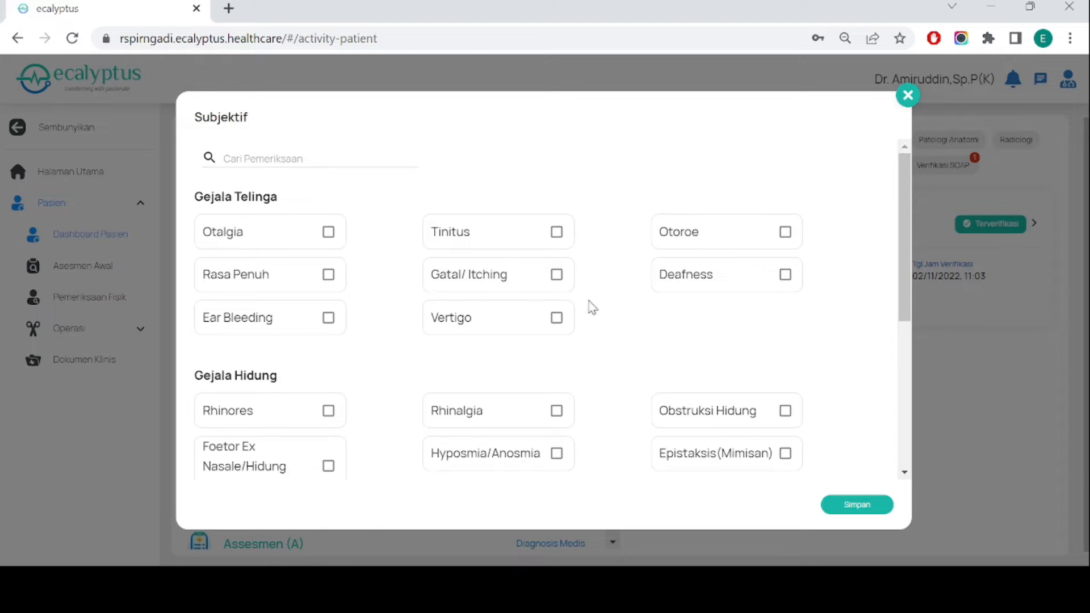
scroll(606, 317, "down", 5)
scroll(609, 317, "up", 2)
scroll(609, 317, "up", 4)
scroll(753, 306, "down", 1)
scroll(754, 306, "down", 5)
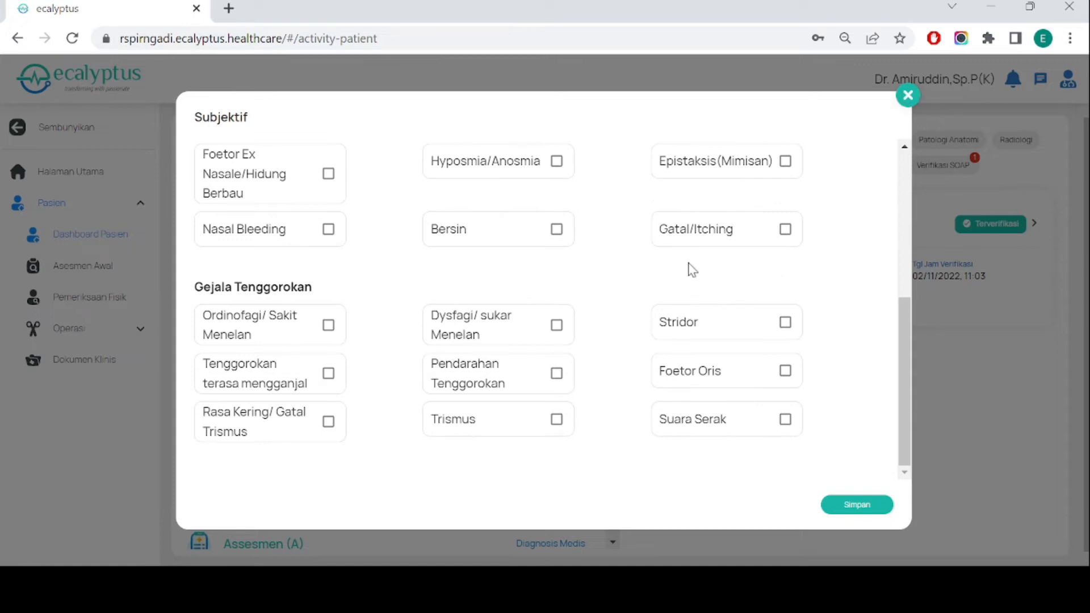
scroll(692, 269, "up", 5)
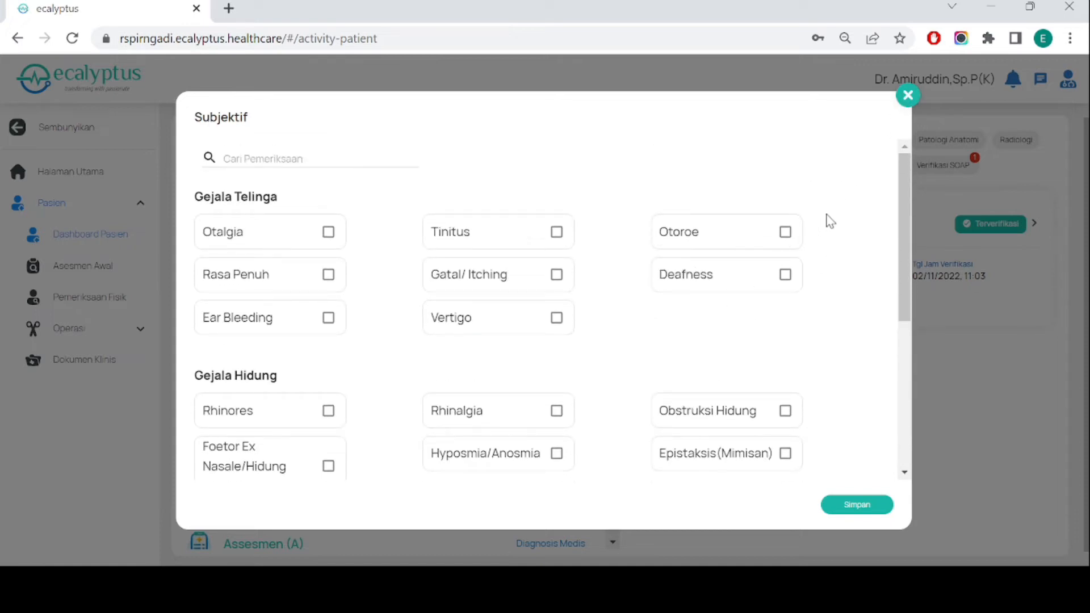
scroll(827, 227, "down", 2)
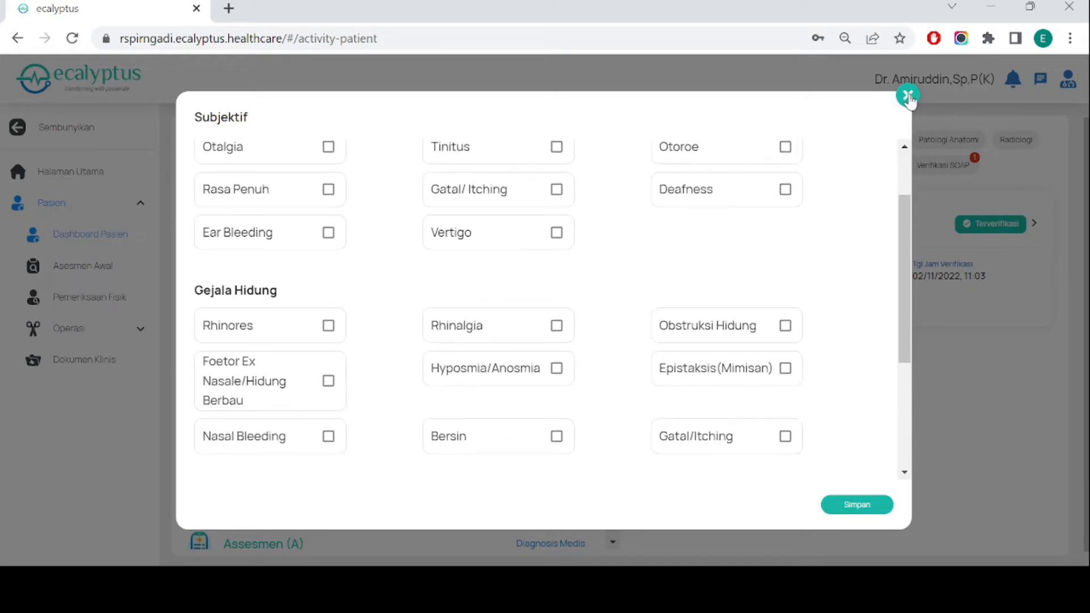
scroll(816, 216, "up", 2)
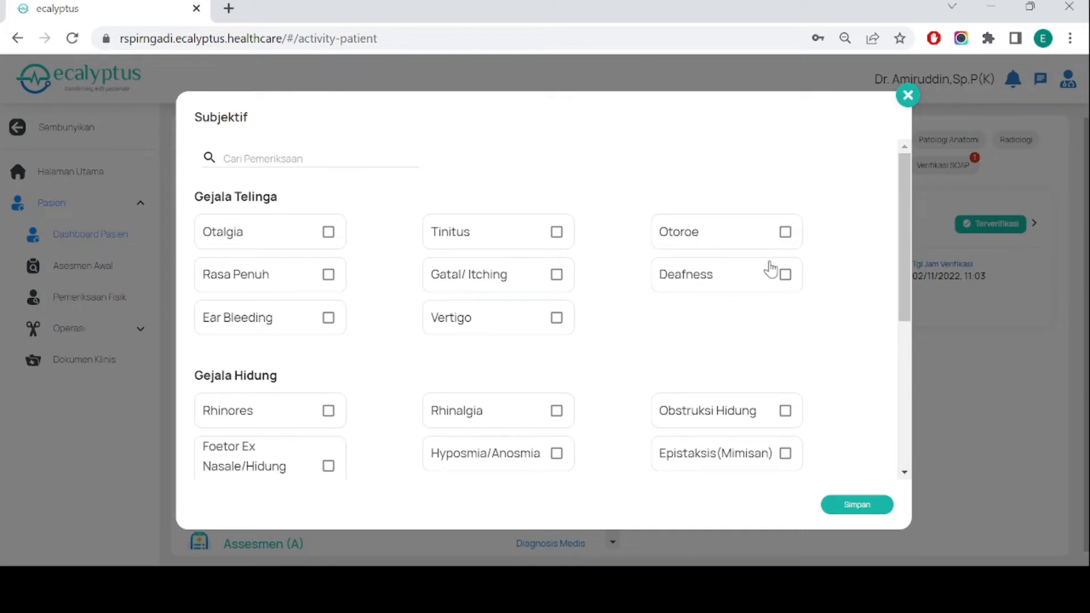
scroll(771, 269, "down", 2)
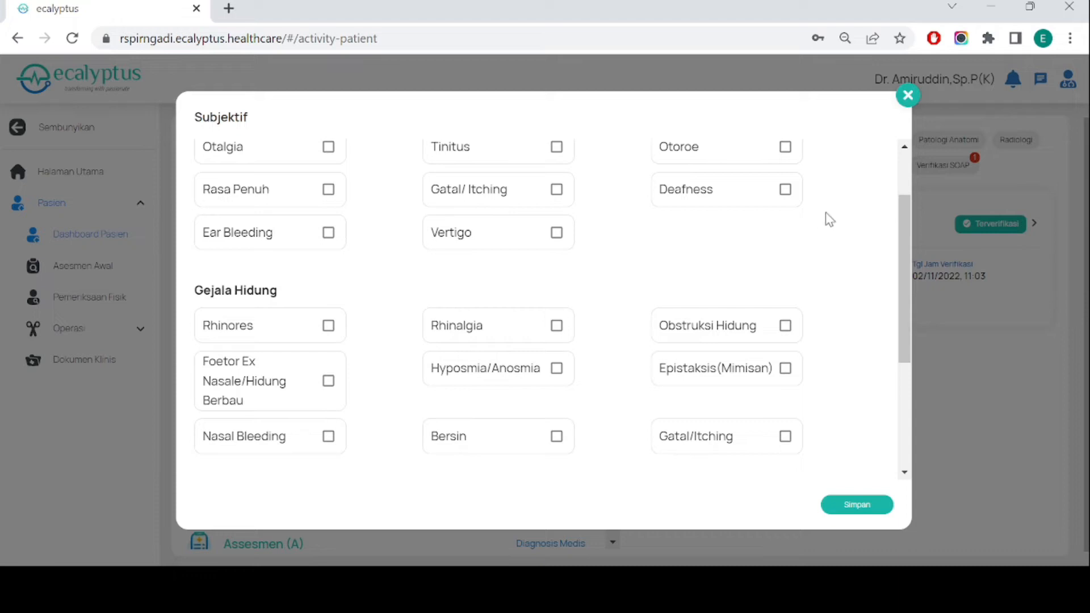
scroll(835, 214, "down", 3)
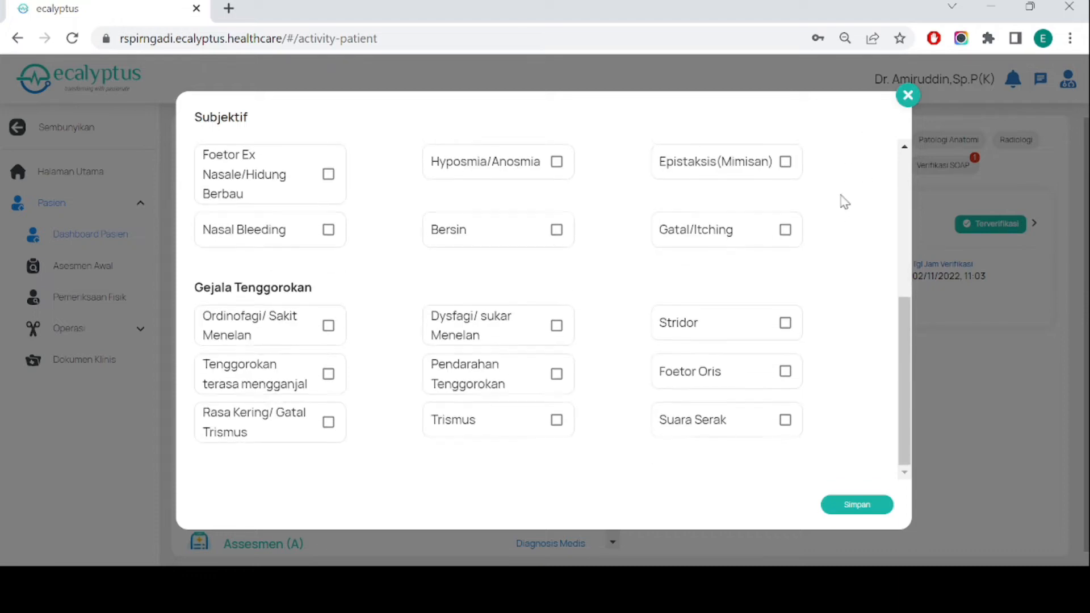
scroll(821, 220, "up", 5)
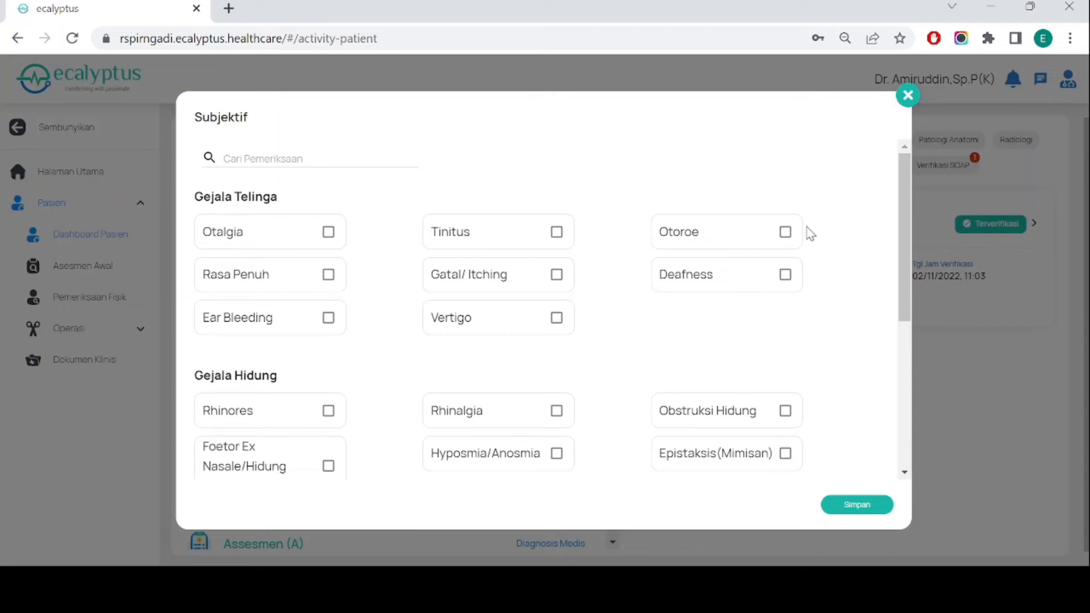
left_click(909, 100)
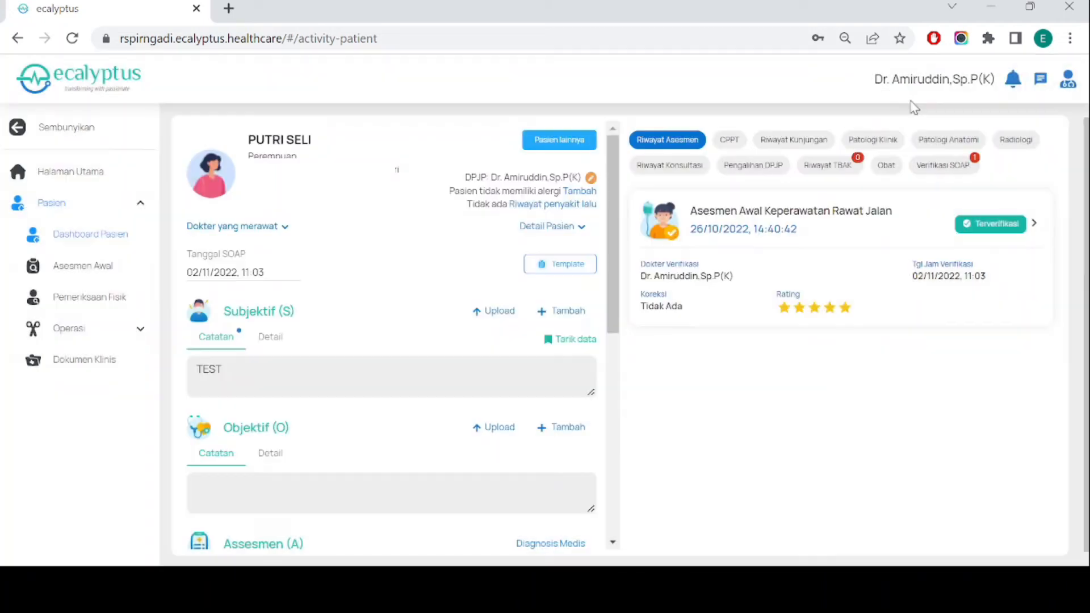
left_click(572, 318)
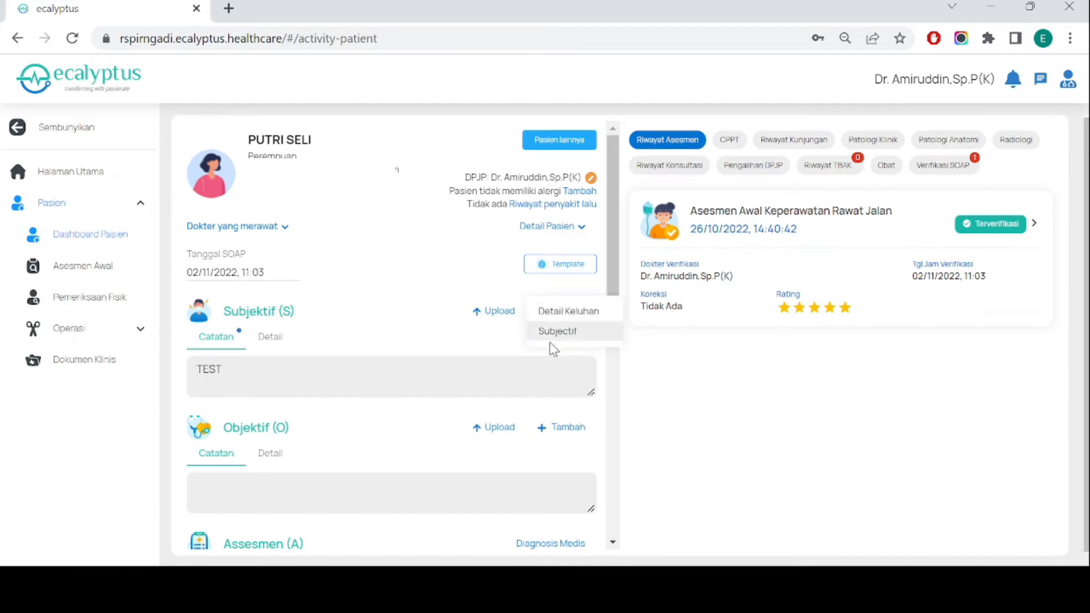
Step: View the Objektif findings checklist, close it without selecting anything, and enter TEST in the Objektif (O) notes
scroll(318, 375, "down", 3)
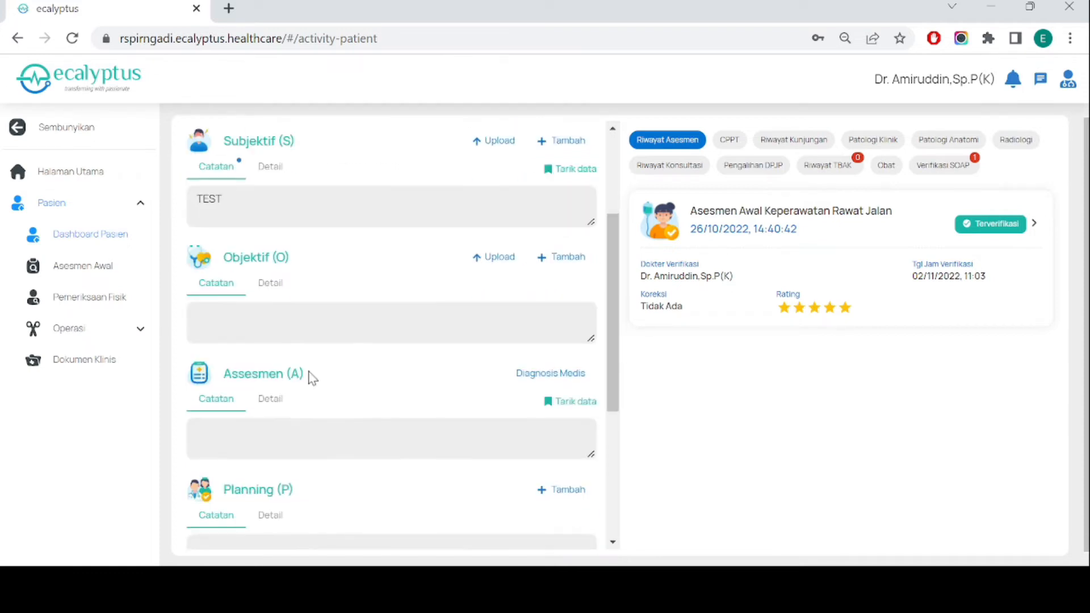
left_click(567, 258)
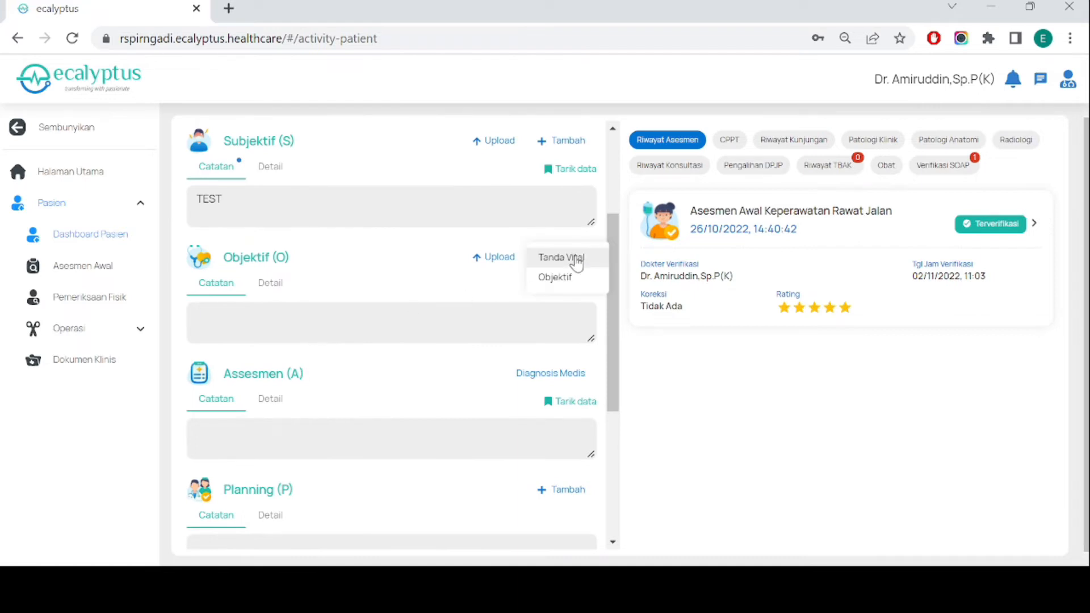
left_click(578, 280)
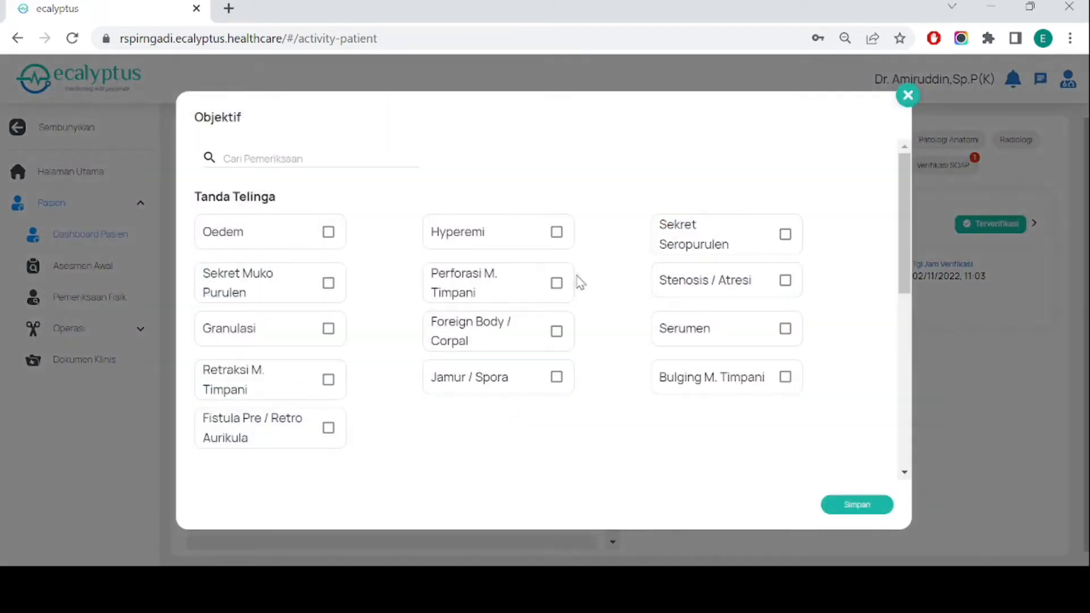
scroll(552, 305, "down", 3)
scroll(554, 302, "down", 5)
scroll(557, 301, "up", 8)
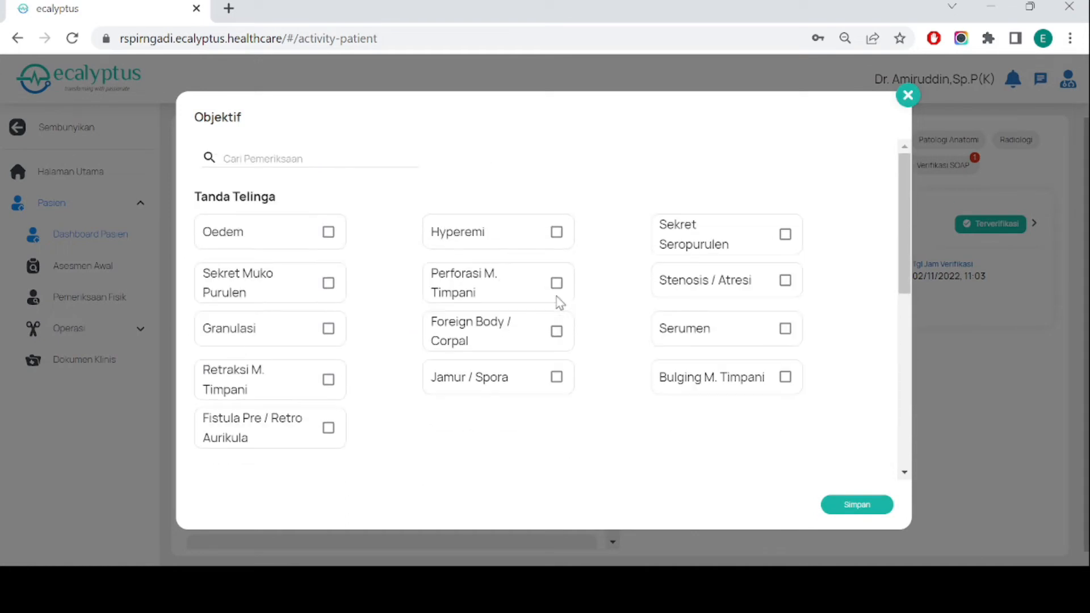
left_click(909, 98)
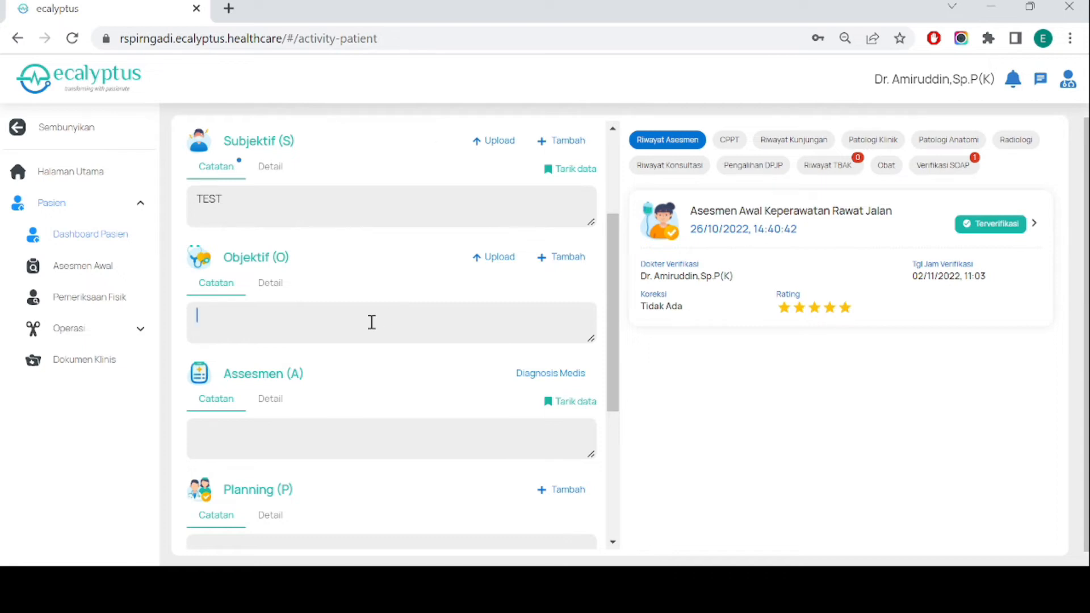
scroll(372, 322, "down", 2)
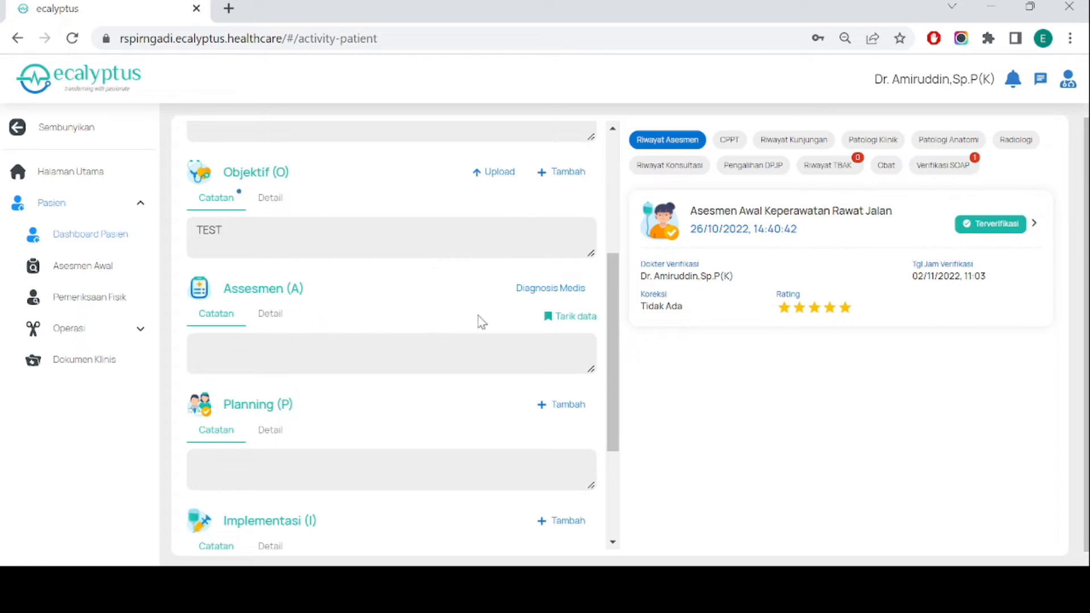
Step: Add a medical diagnosis to the Assesmen section: Jenis Diagnosis Utama, Kode ICDX A00.0 (Cholera due to Vibrio cholerae 01, biovar cholerae), Keterangan TEST
left_click(573, 290)
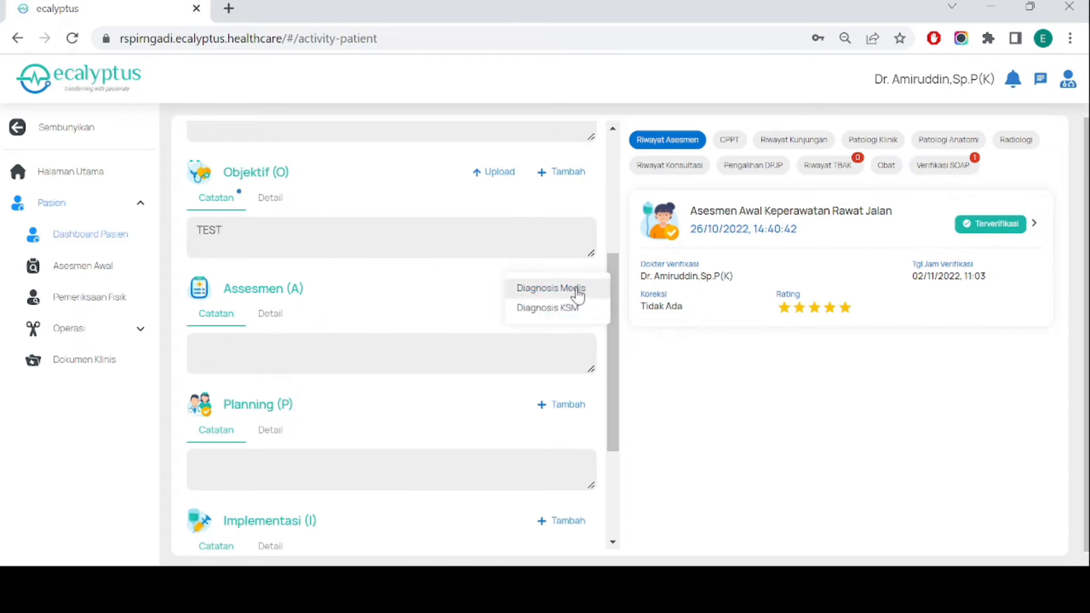
left_click(583, 296)
left_click(383, 286)
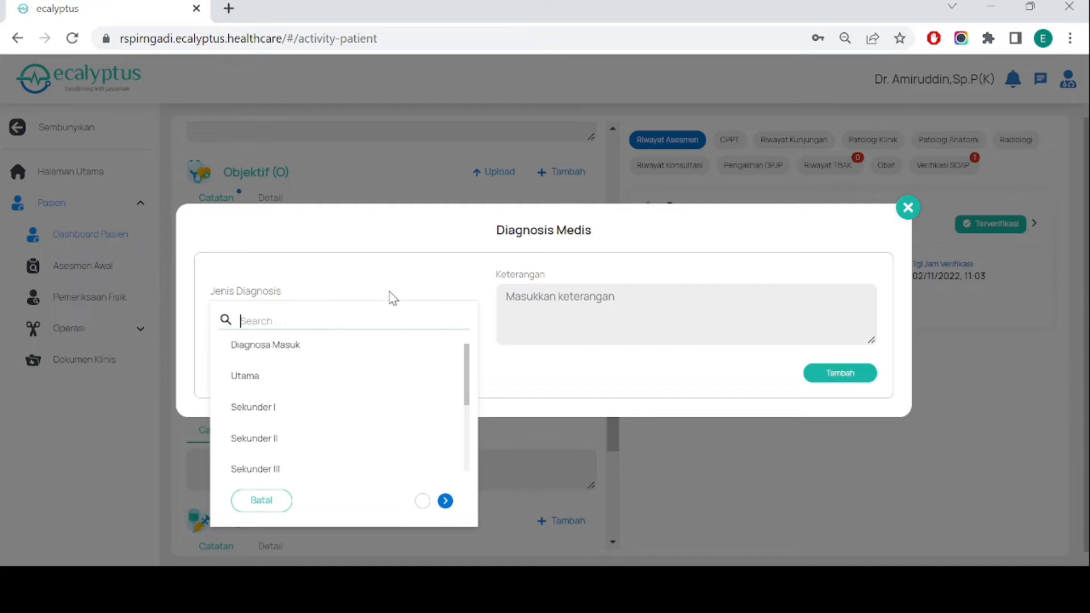
left_click(528, 333)
left_click(425, 298)
left_click(297, 375)
left_click(297, 336)
left_click(300, 387)
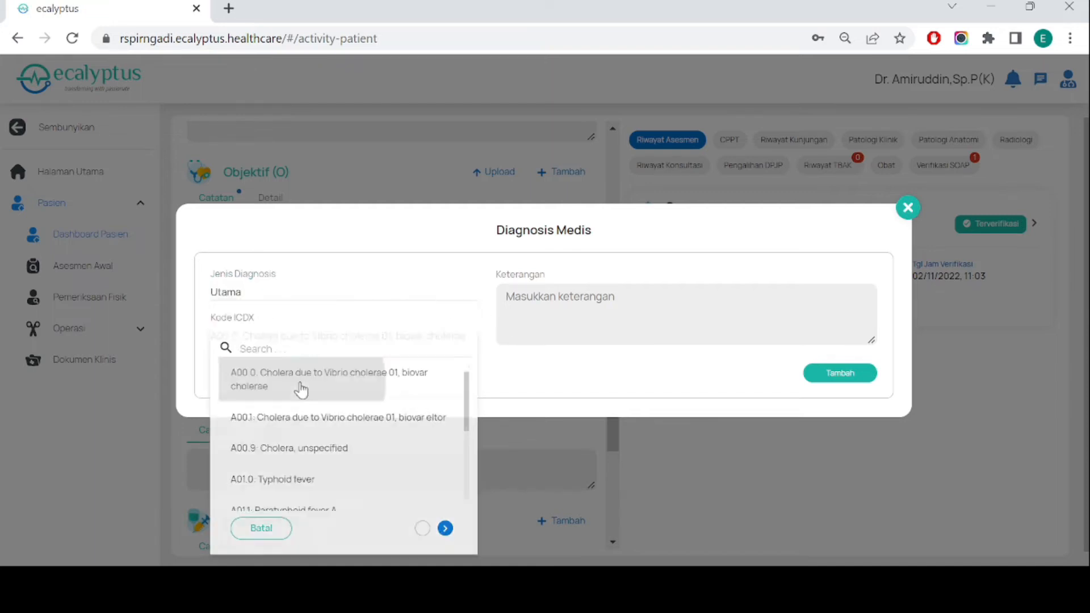
type("TEST")
left_click(850, 376)
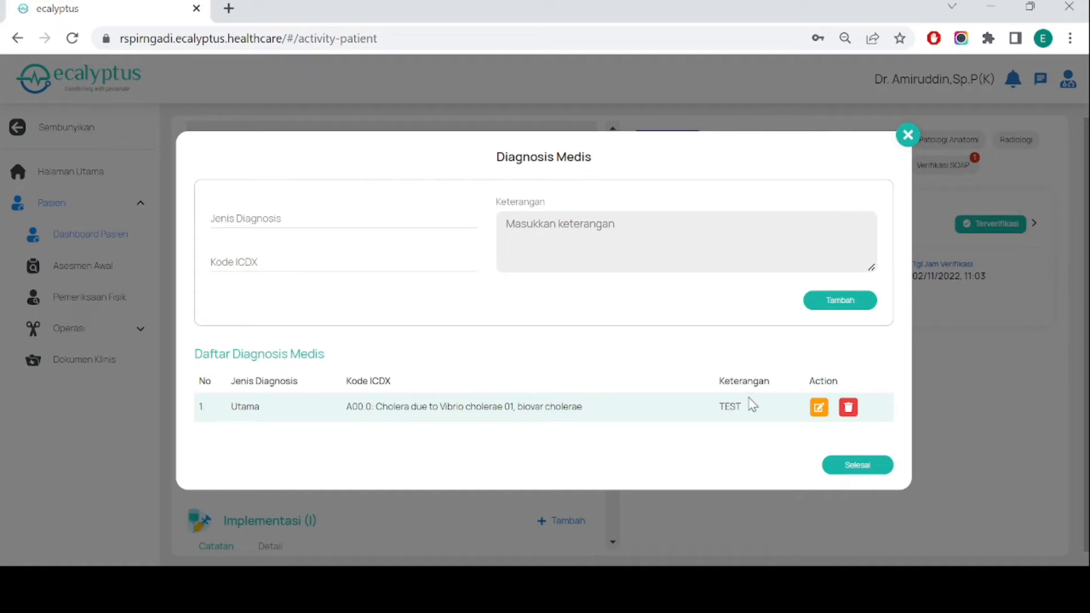
Step: Complete the Diagnosis Medis entry without adding another diagnosis and return to the SOAP form
left_click(358, 222)
left_click(574, 306)
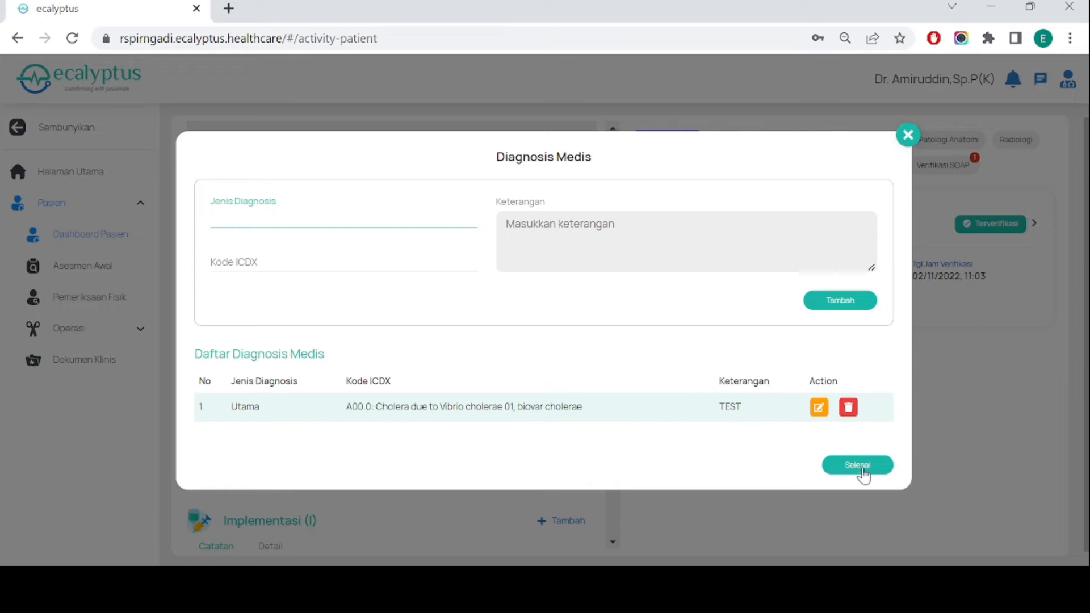
left_click(859, 465)
left_click(558, 294)
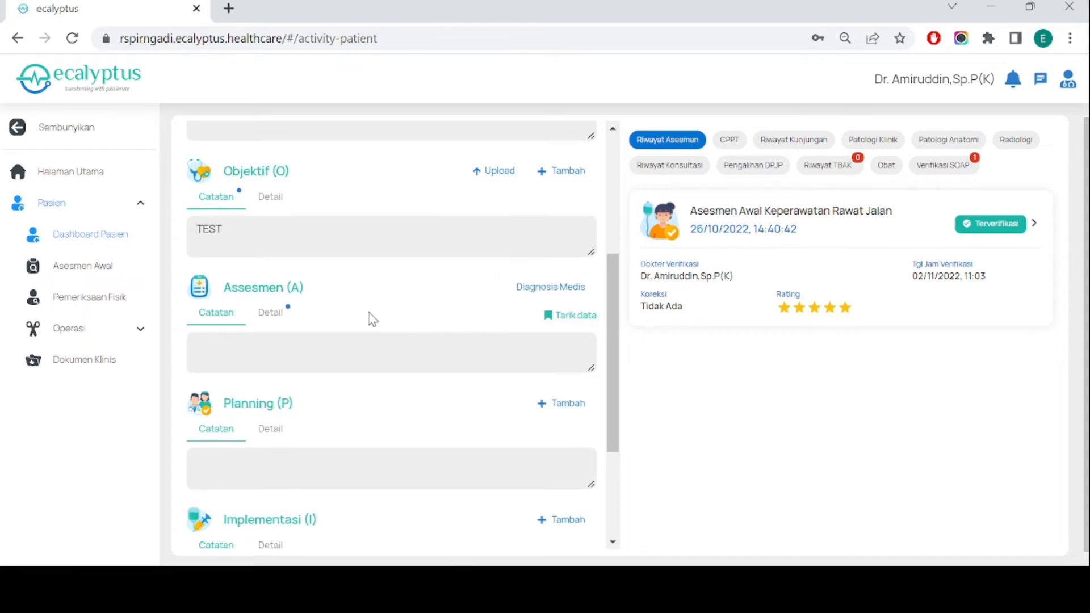
Step: Review the order types available for the Planning (P) section and open the Resep Obat prescription form
scroll(299, 357, "down", 1)
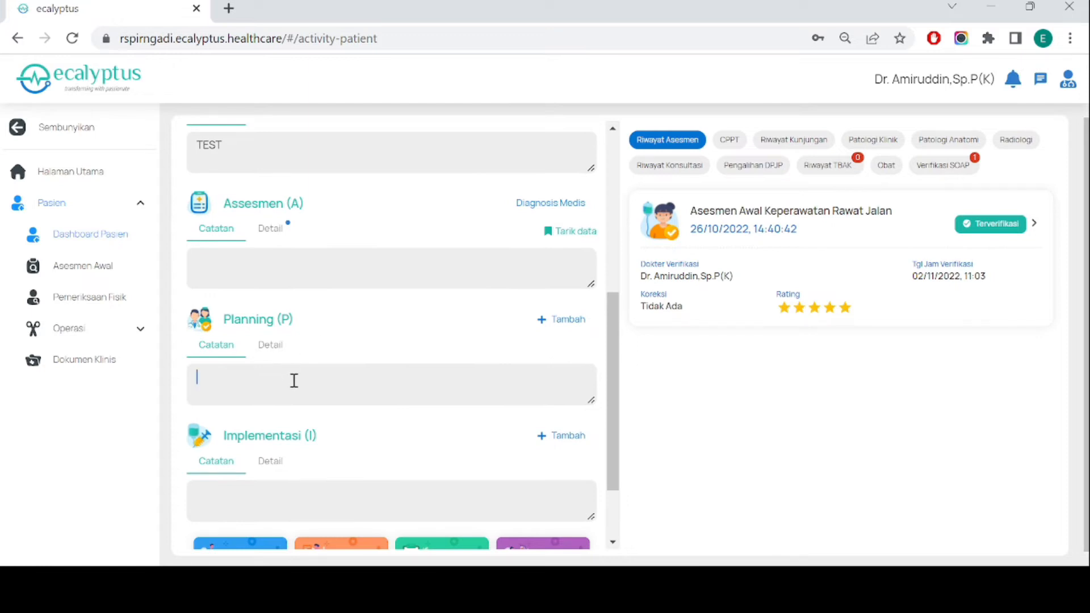
left_click(384, 364)
left_click(580, 325)
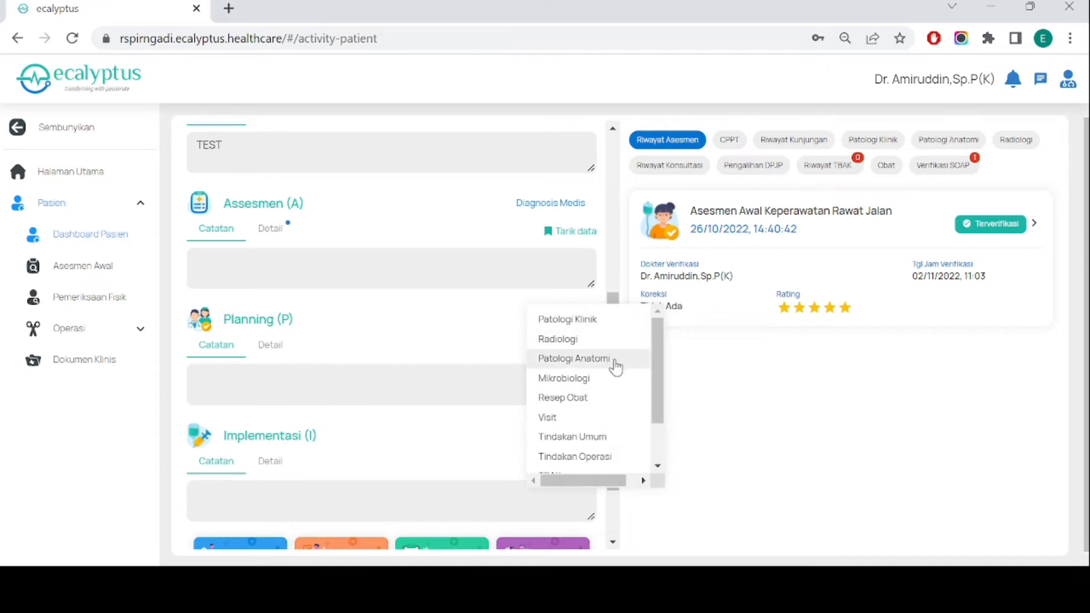
scroll(613, 369, "down", 3)
scroll(614, 372, "up", 2)
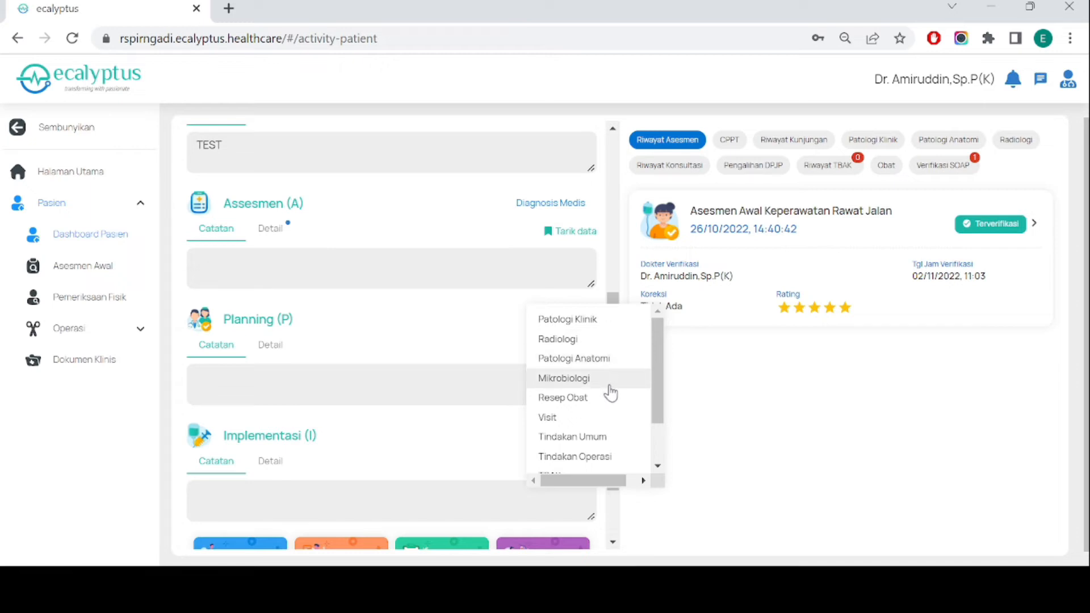
scroll(610, 392, "down", 2)
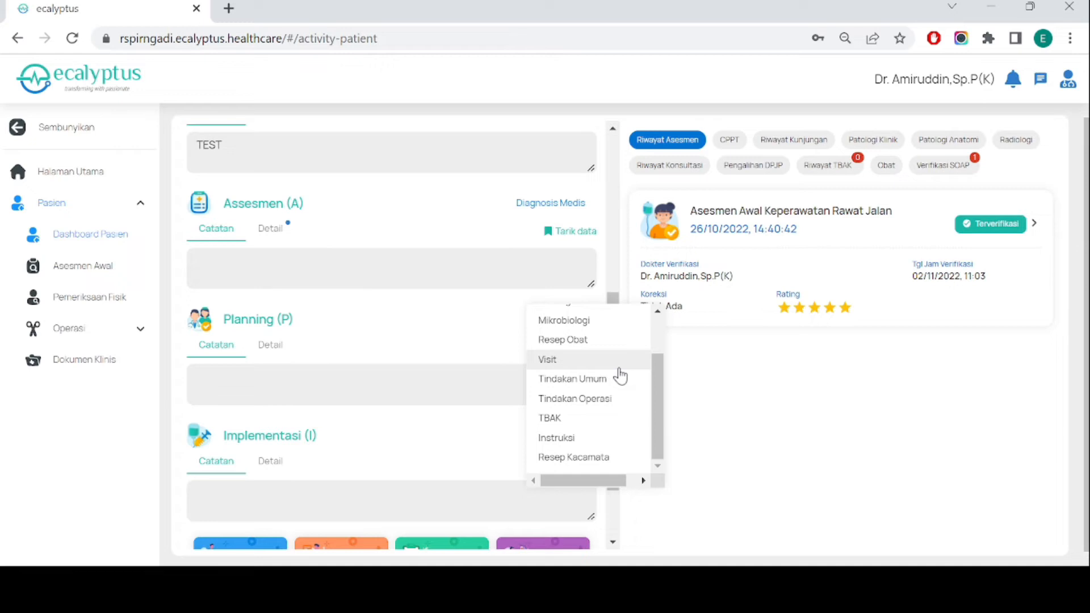
scroll(620, 376, "up", 2)
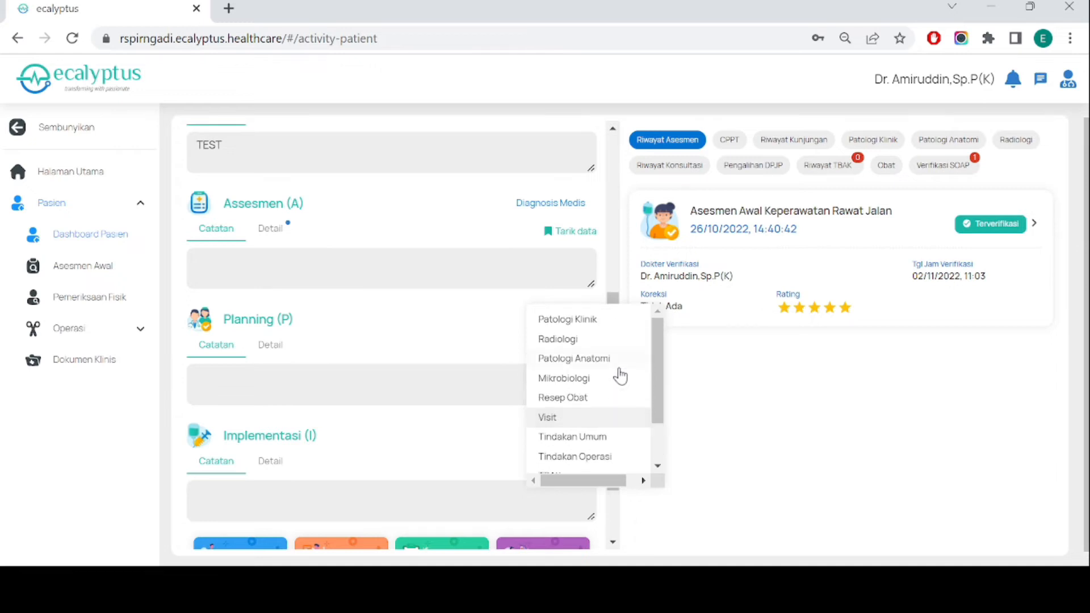
left_click(587, 399)
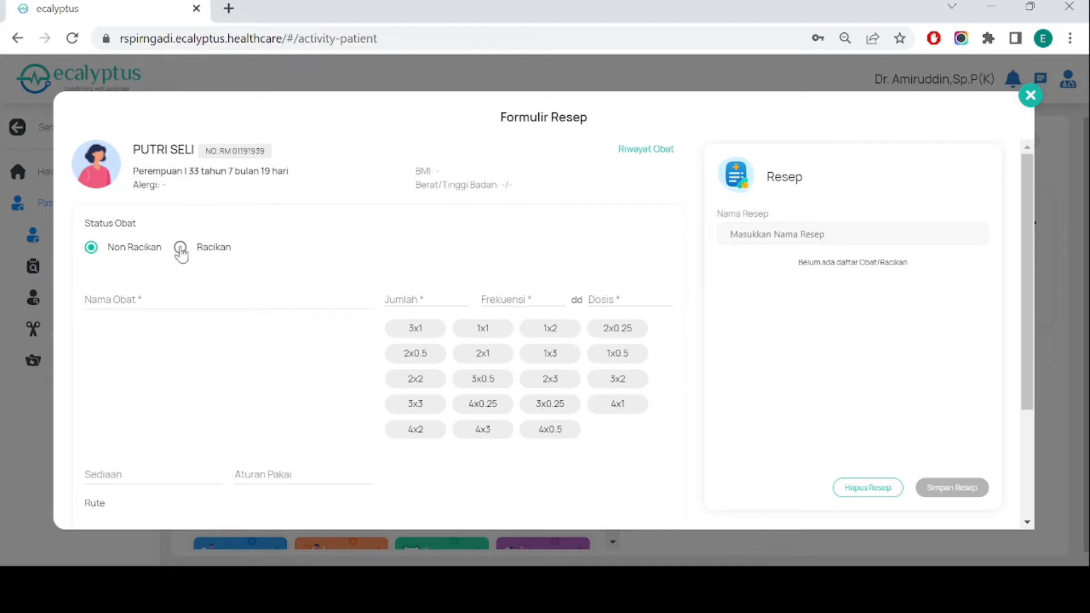
Step: Select the non-compounded drug PARACETAMOL DRIP 10MG/ML [PT. Darya Varia] with Jumlah 10 and the 3x1 dosage
left_click(188, 298)
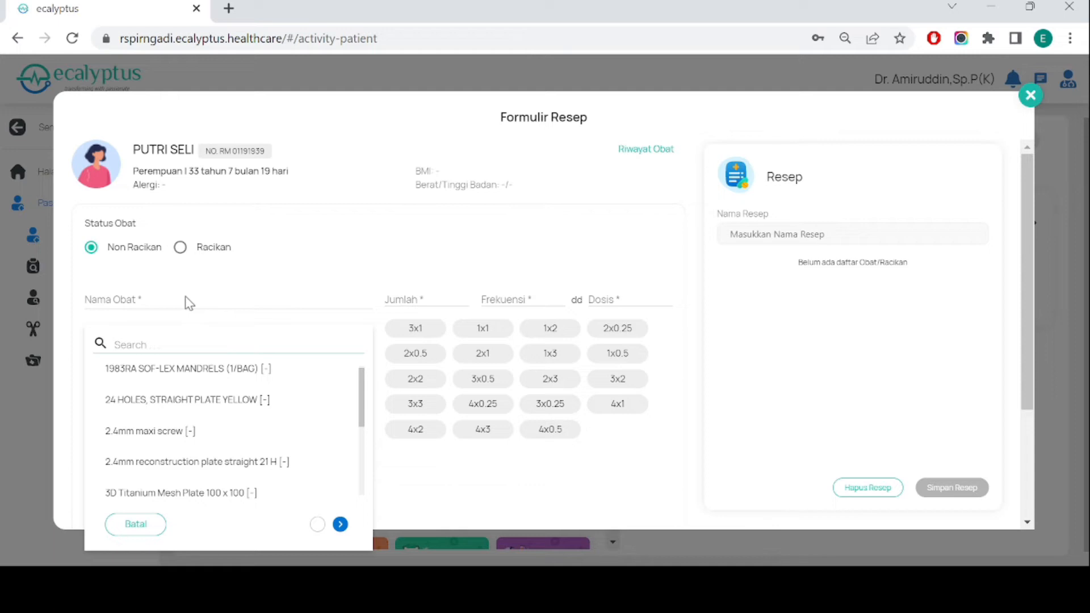
type("PARA")
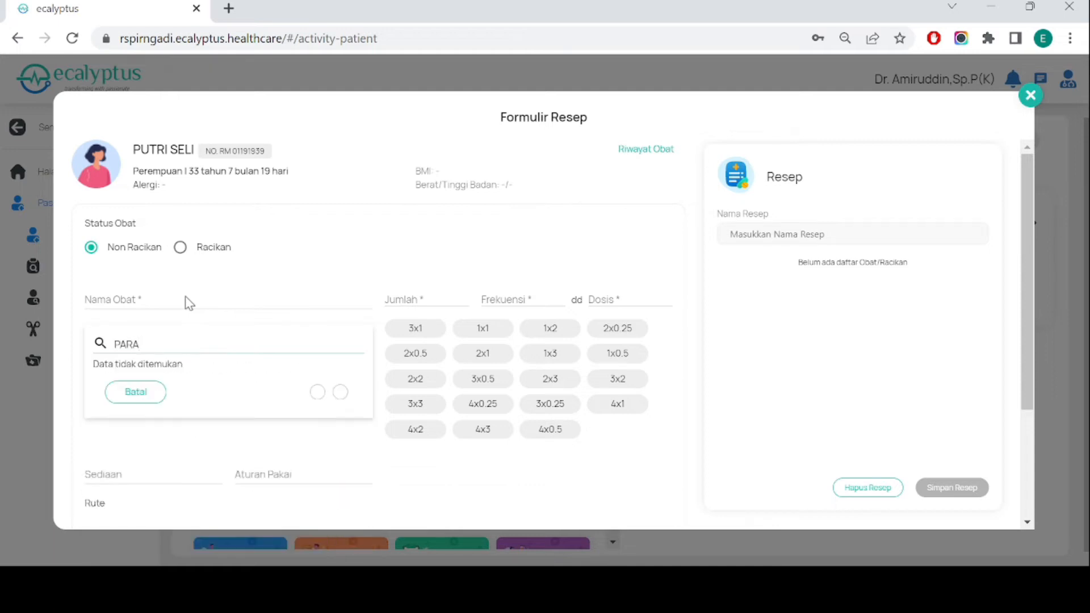
type("C")
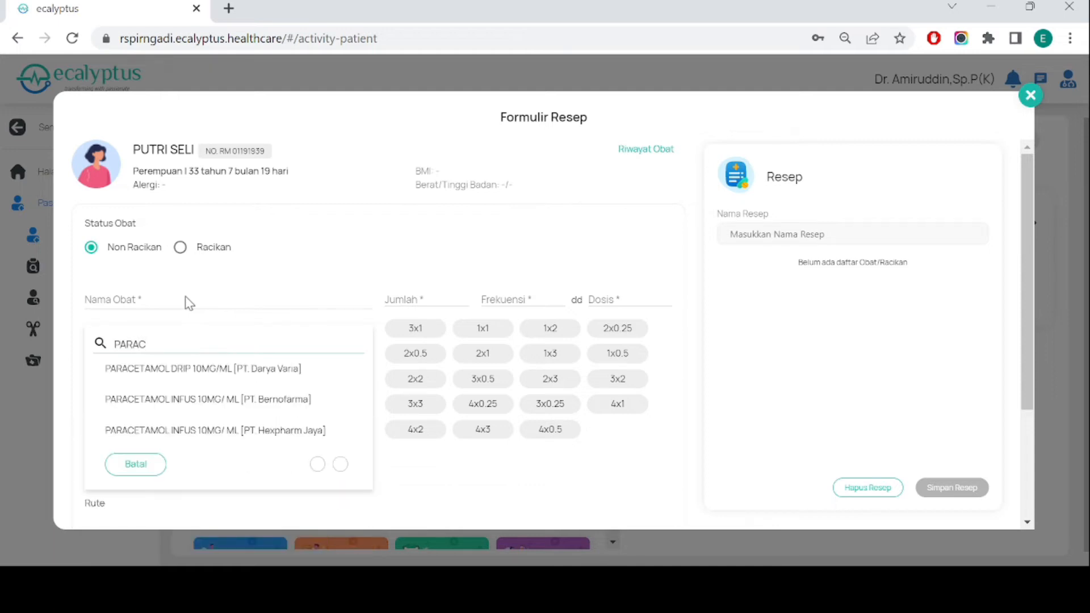
left_click(217, 372)
left_click(427, 299)
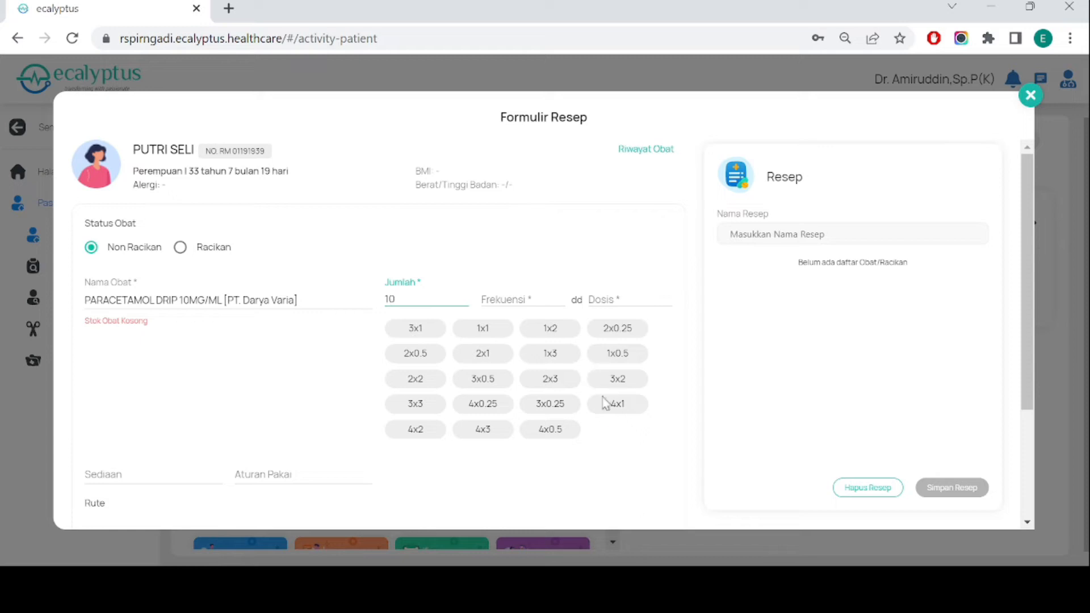
left_click(418, 327)
Step: Set Sediaan to Sebelum Makan and Aturan Pakai to Sendok Teh for the paracetamol, and apply it to the prescription
scroll(319, 363, "down", 1)
scroll(321, 366, "down", 1)
left_click(137, 388)
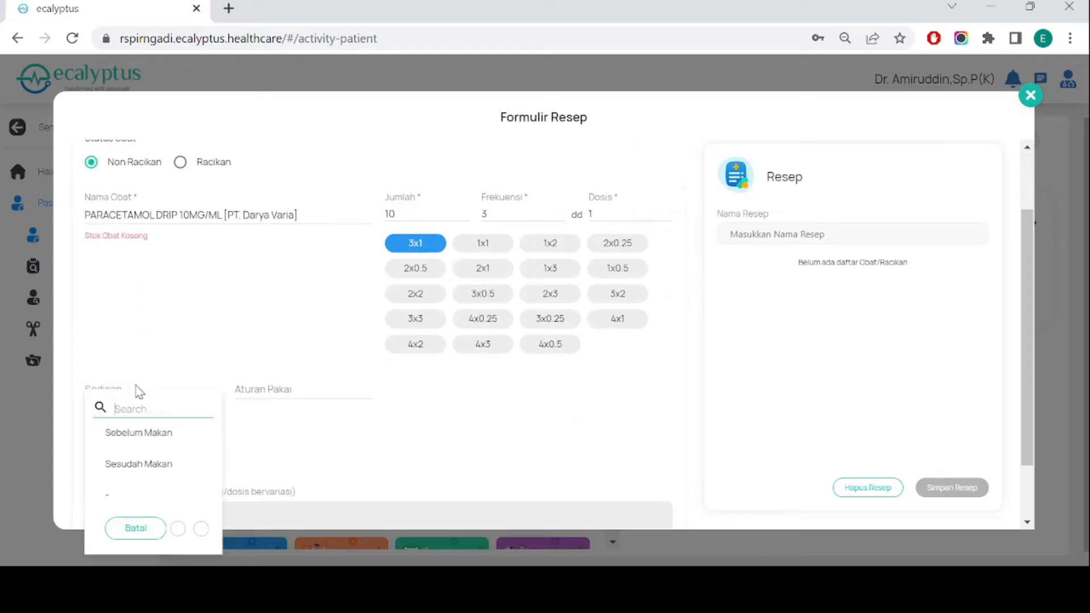
left_click(161, 436)
left_click(276, 390)
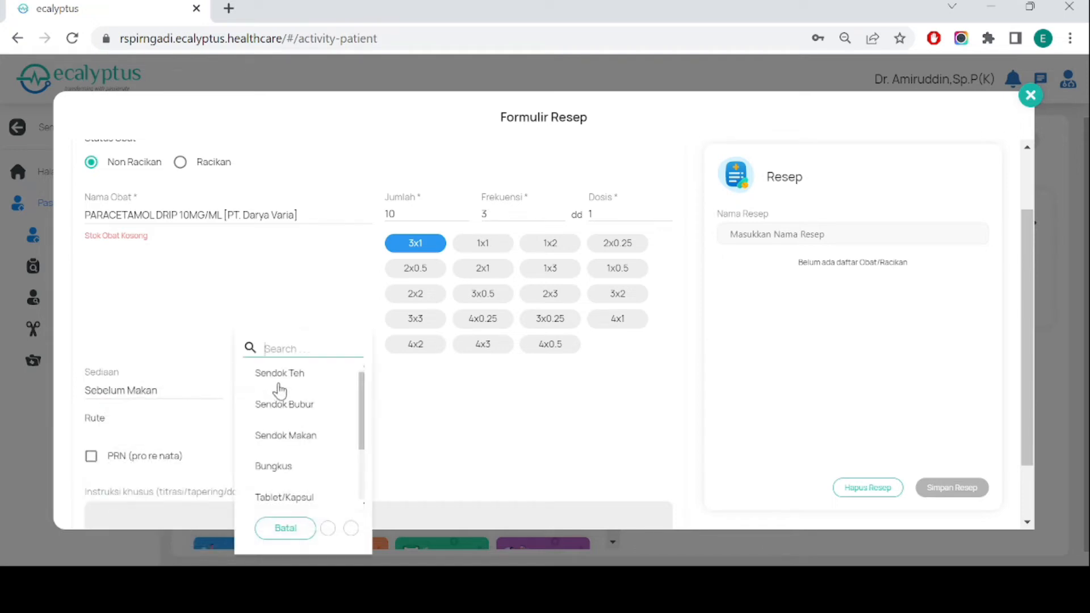
left_click(317, 379)
scroll(402, 370, "down", 2)
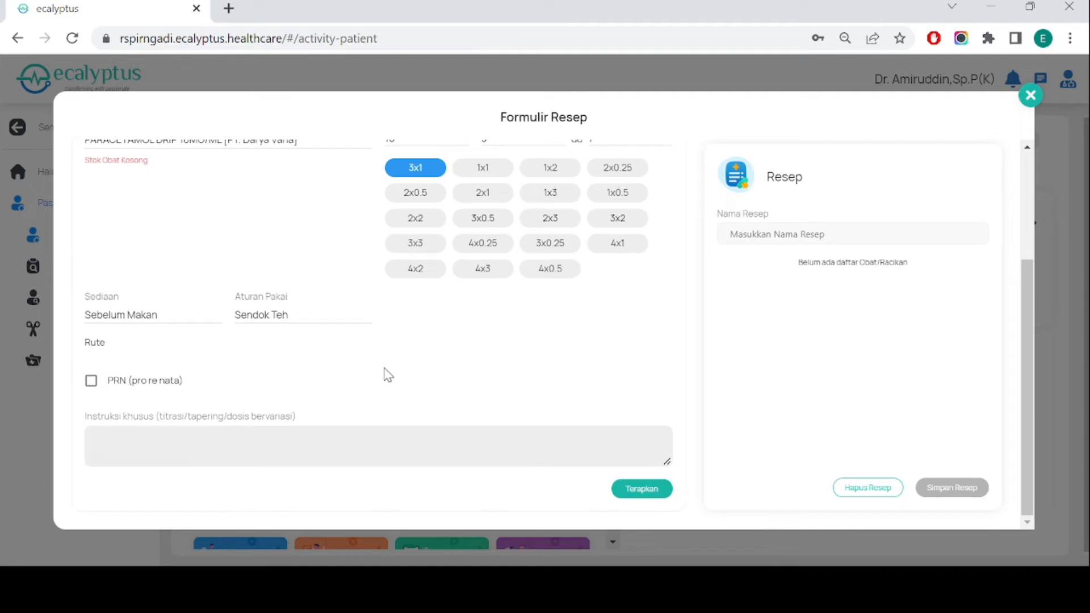
scroll(428, 301, "up", 3)
scroll(430, 310, "down", 3)
left_click(638, 489)
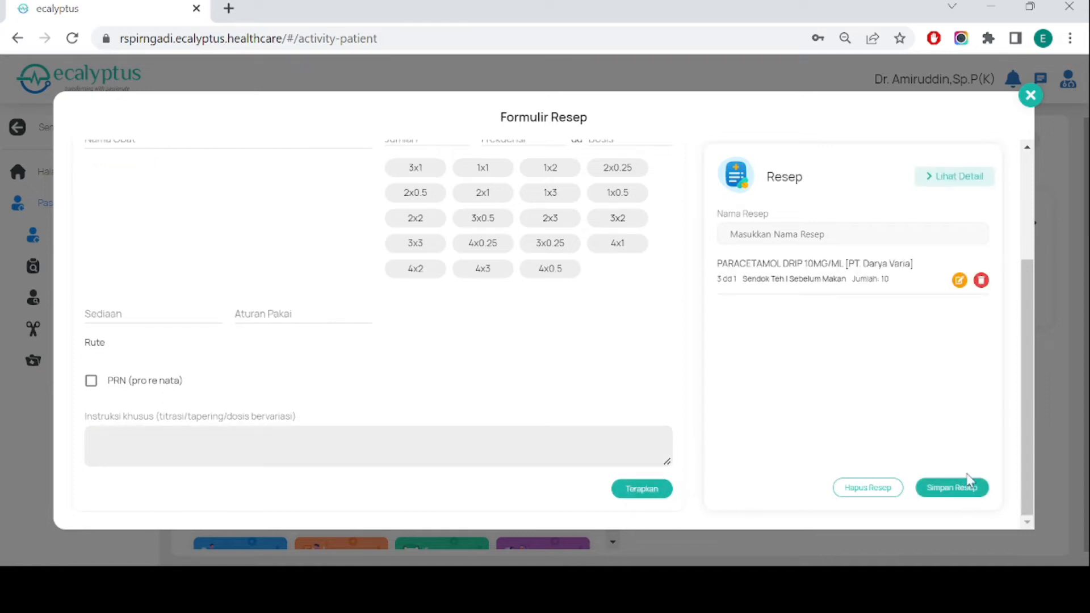
scroll(612, 293, "up", 3)
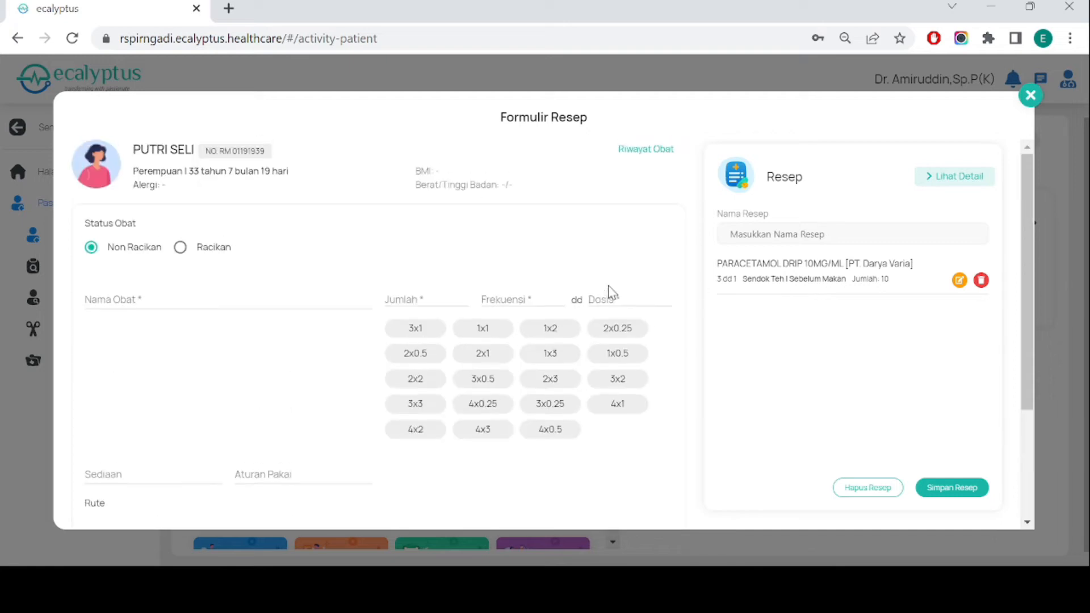
scroll(930, 339, "down", 2)
scroll(931, 342, "down", 2)
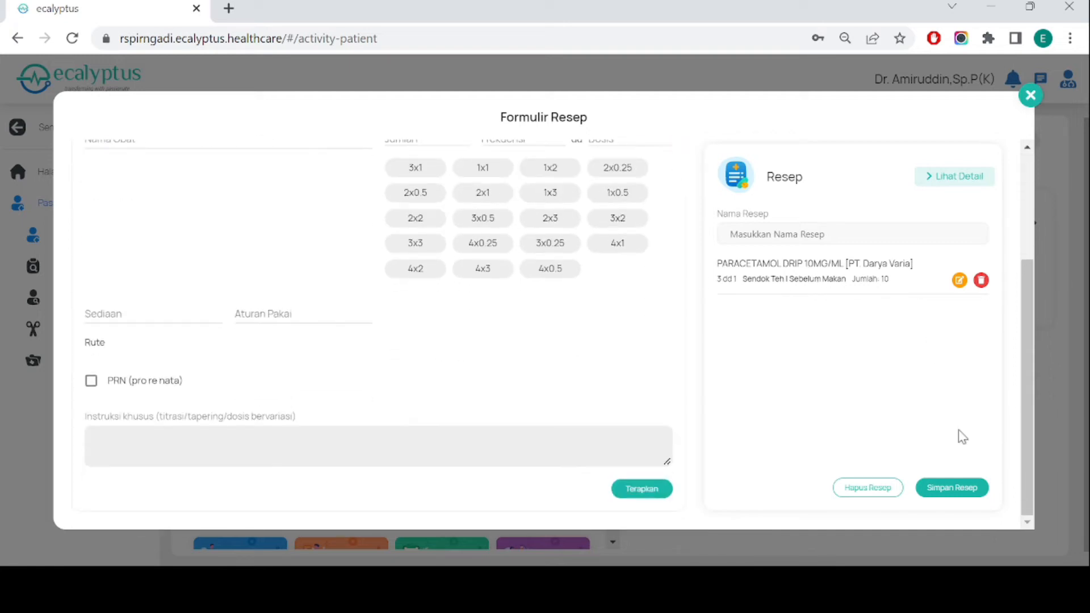
scroll(463, 323, "up", 4)
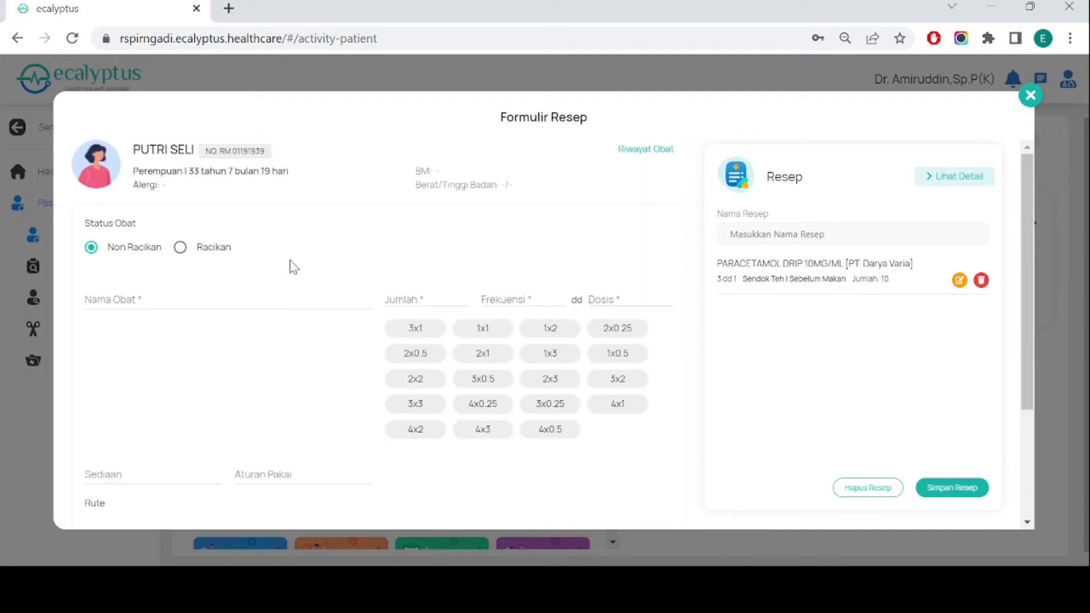
left_click(162, 297)
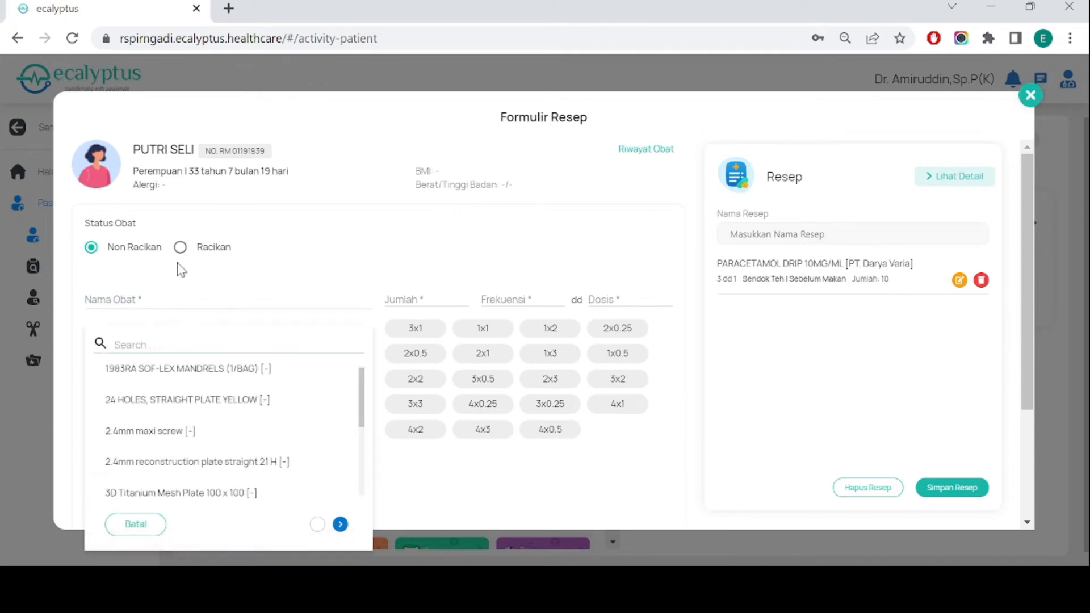
left_click(200, 251)
left_click(195, 249)
left_click(142, 253)
scroll(250, 314, "down", 3)
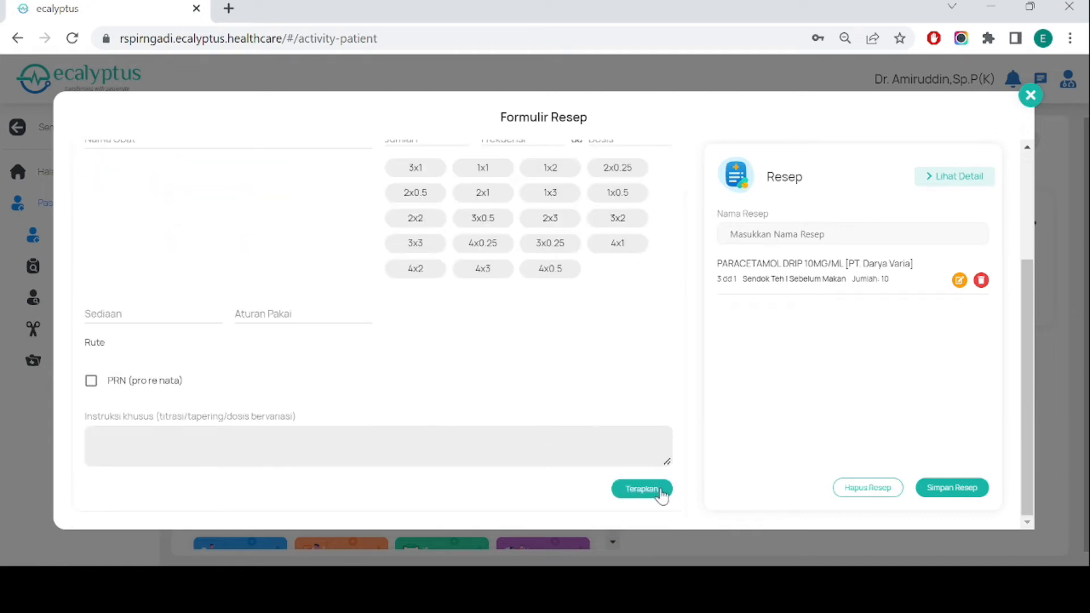
scroll(579, 301, "up", 3)
Step: Select the second non-compounded item 1983RA SOF-LEX MANDRELS (1/BAG) [-] with Jumlah 10 and the 3x1 dosage
left_click(139, 299)
left_click(191, 364)
left_click(414, 297)
type("10")
left_click(441, 339)
Step: Set the item's Sediaan to Sesudah Makan and Aturan Pakai to Sendok Makan, and apply it to the prescription
scroll(287, 365, "down", 3)
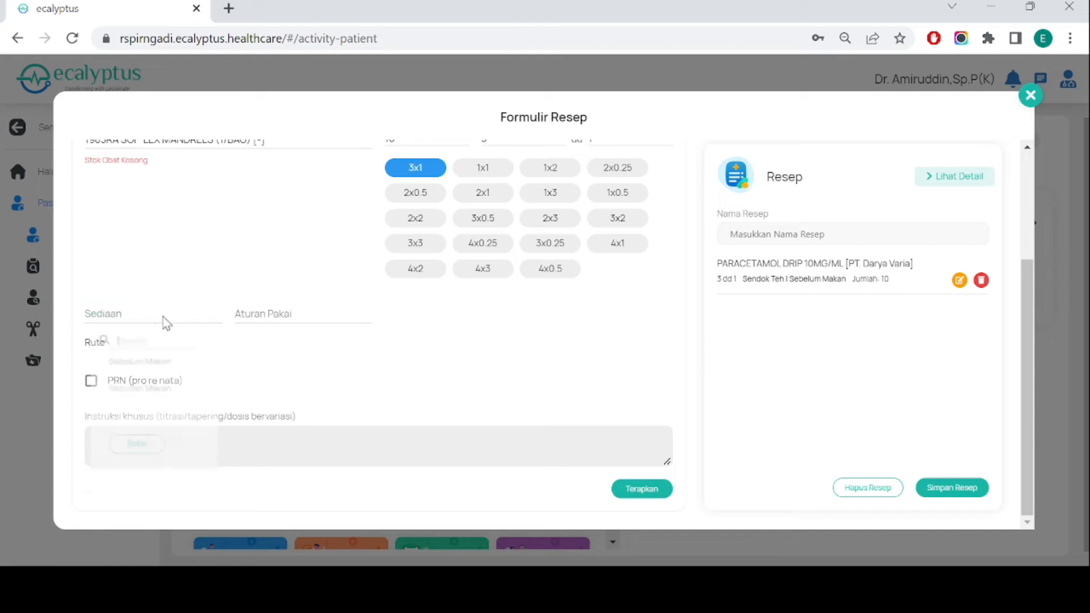
left_click(137, 394)
left_click(305, 330)
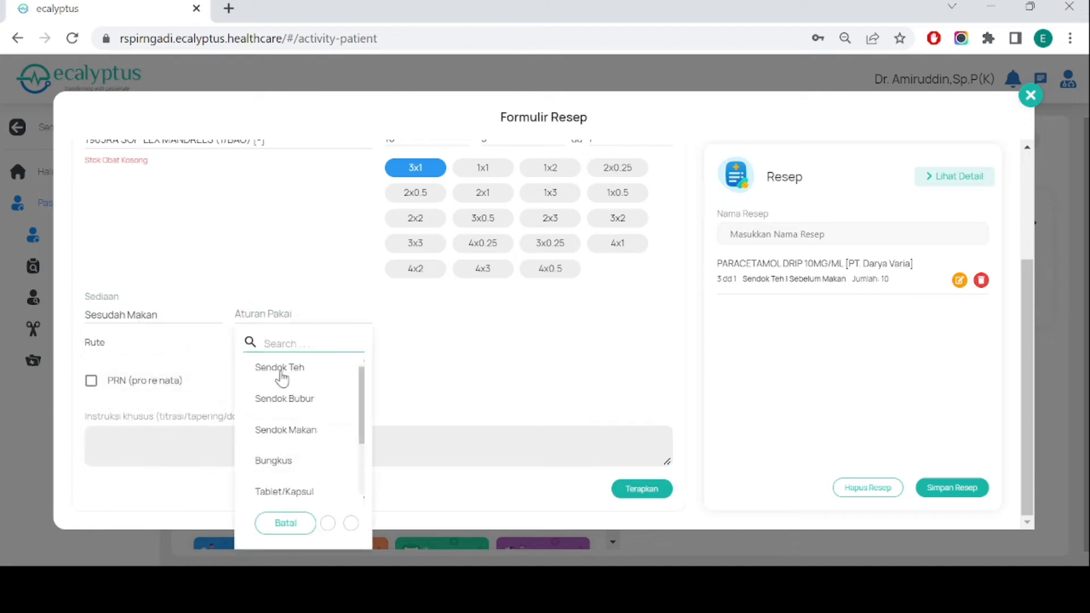
left_click(279, 430)
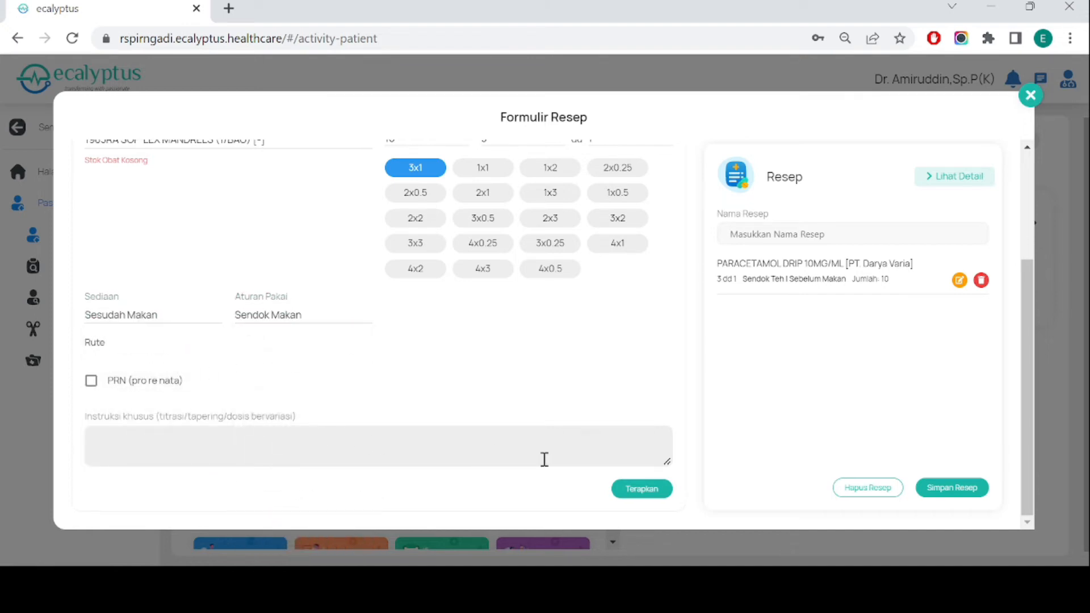
left_click(631, 489)
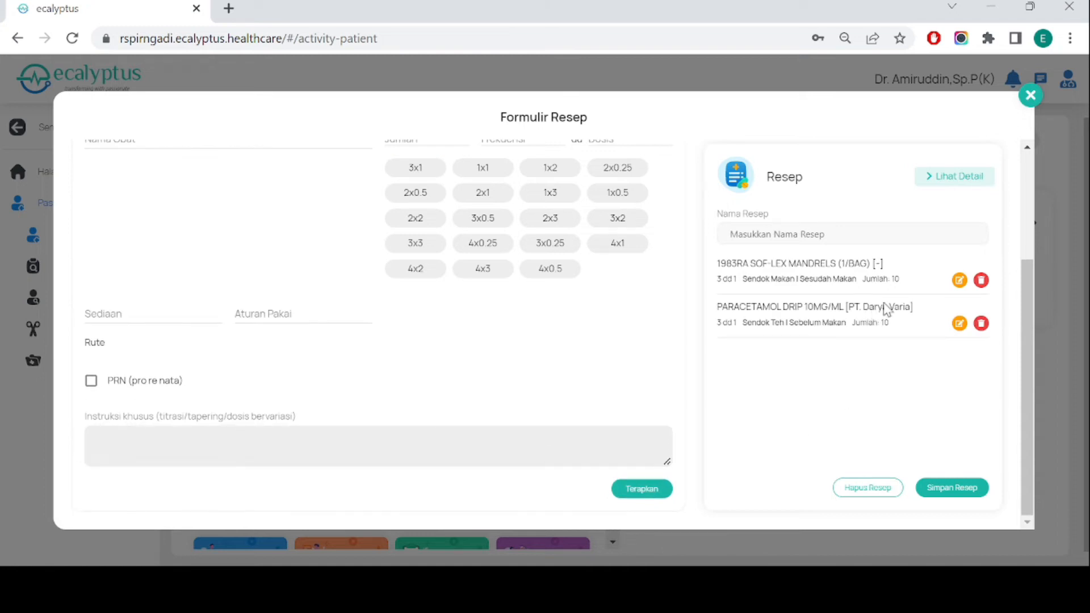
Step: Save the prescription and show its details in the Planning (P) section of the SOAP form
scroll(880, 310, "up", 3)
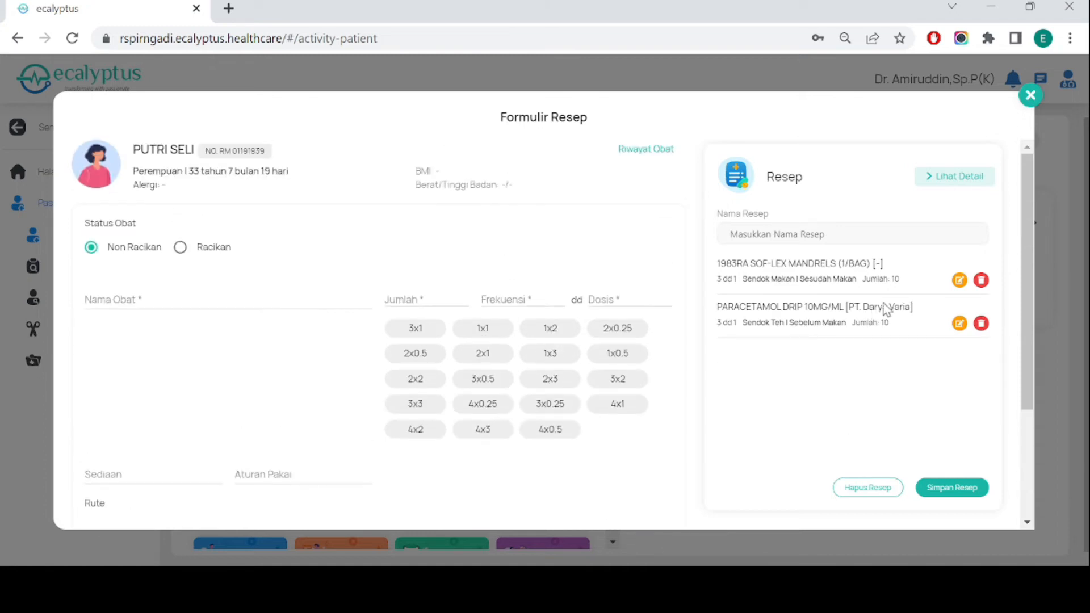
left_click(959, 492)
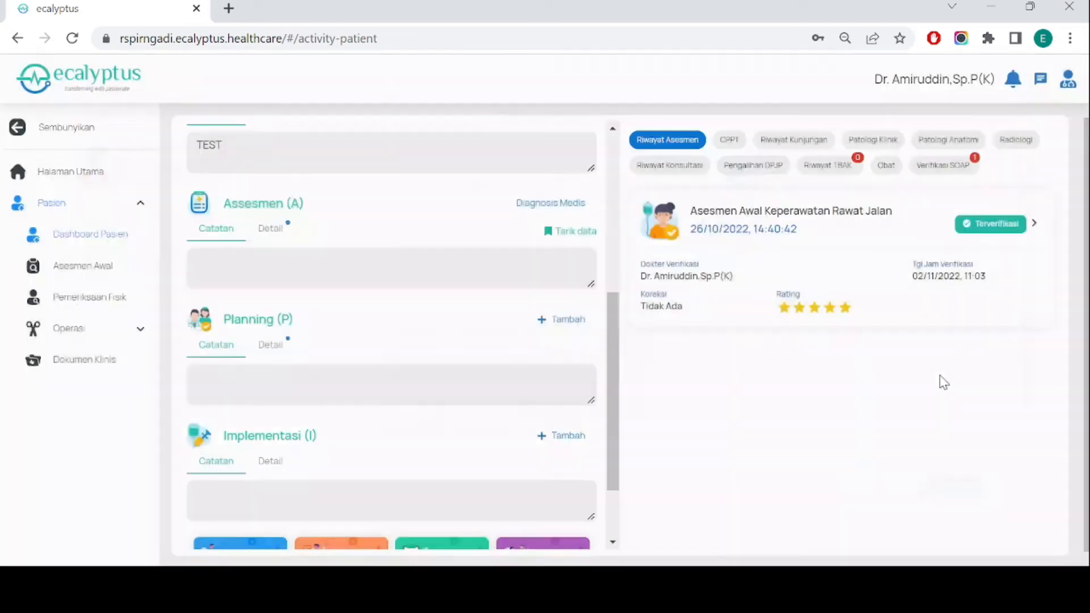
left_click(259, 345)
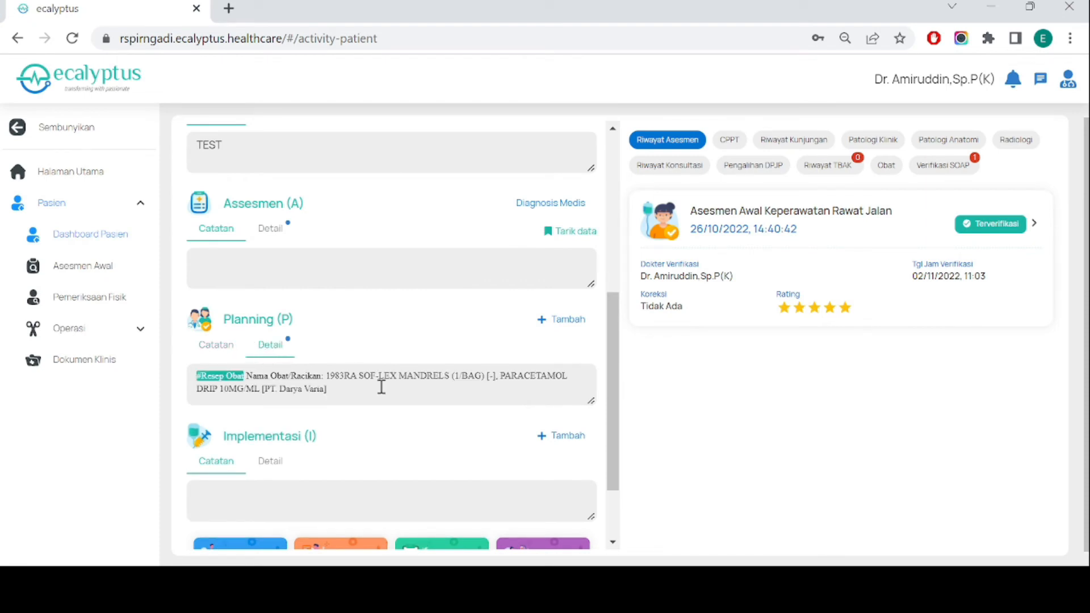
Step: Open the Tindakan Umum form for Implementasi (I) and examine its Tanggal Implementasi, ICD9CM and Informasi fields
scroll(382, 387, "down", 3)
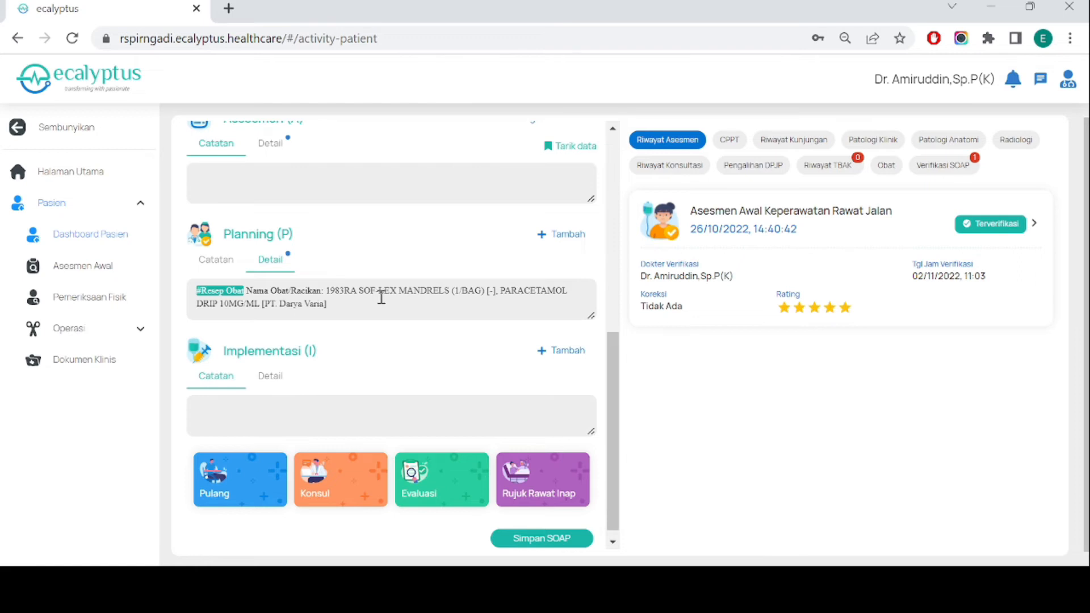
scroll(381, 297, "down", 1)
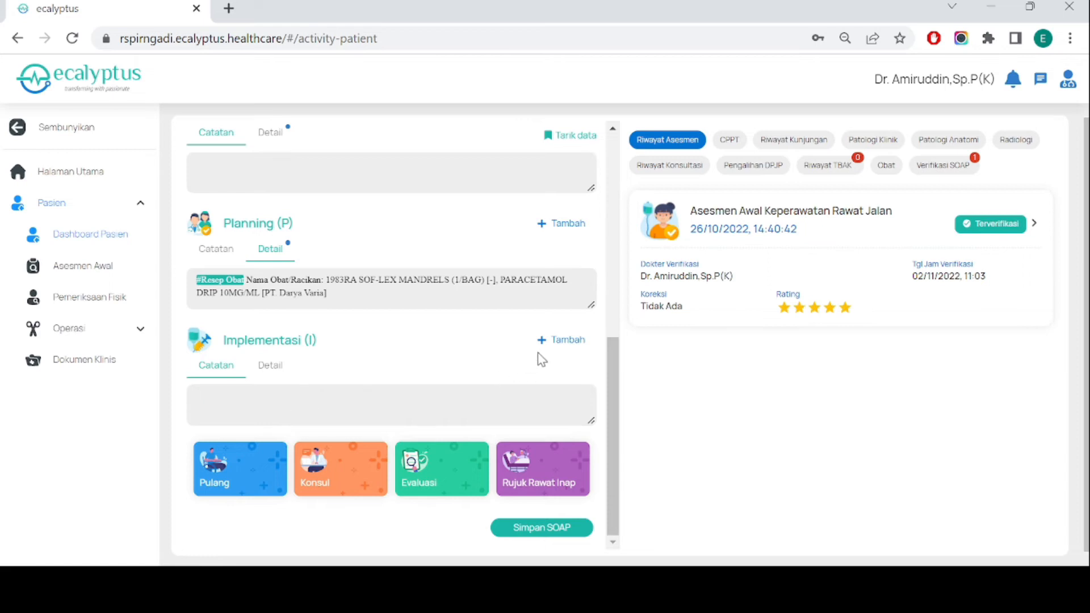
left_click(553, 346)
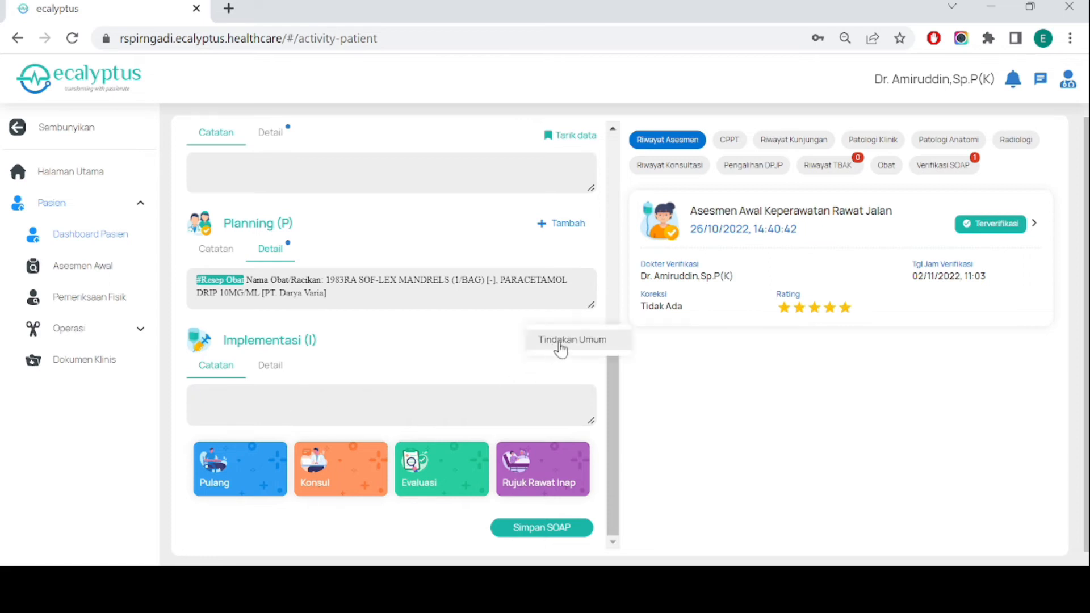
left_click(565, 348)
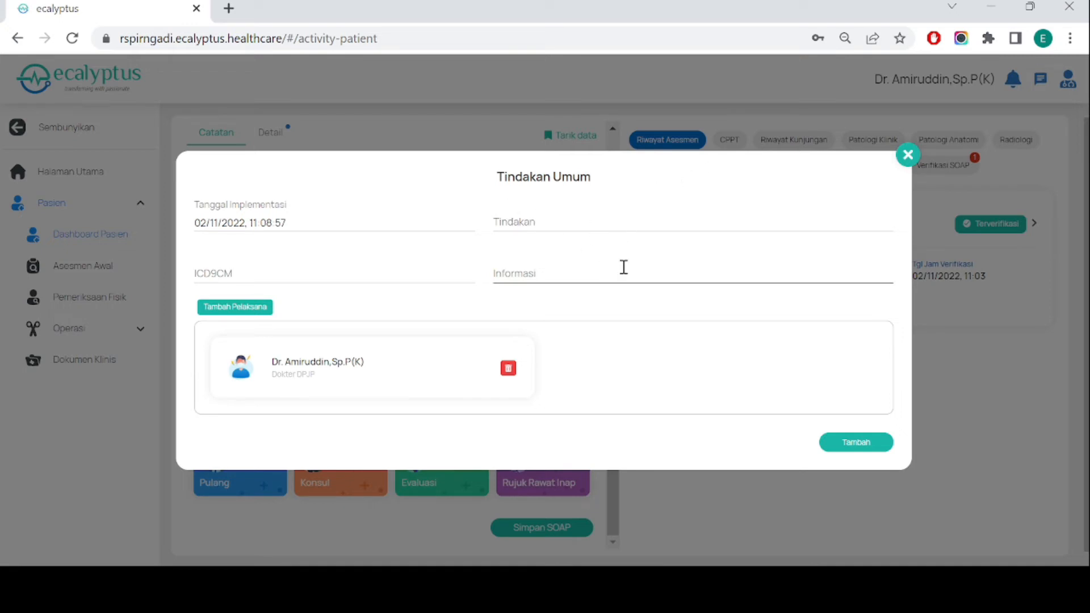
left_click(321, 224)
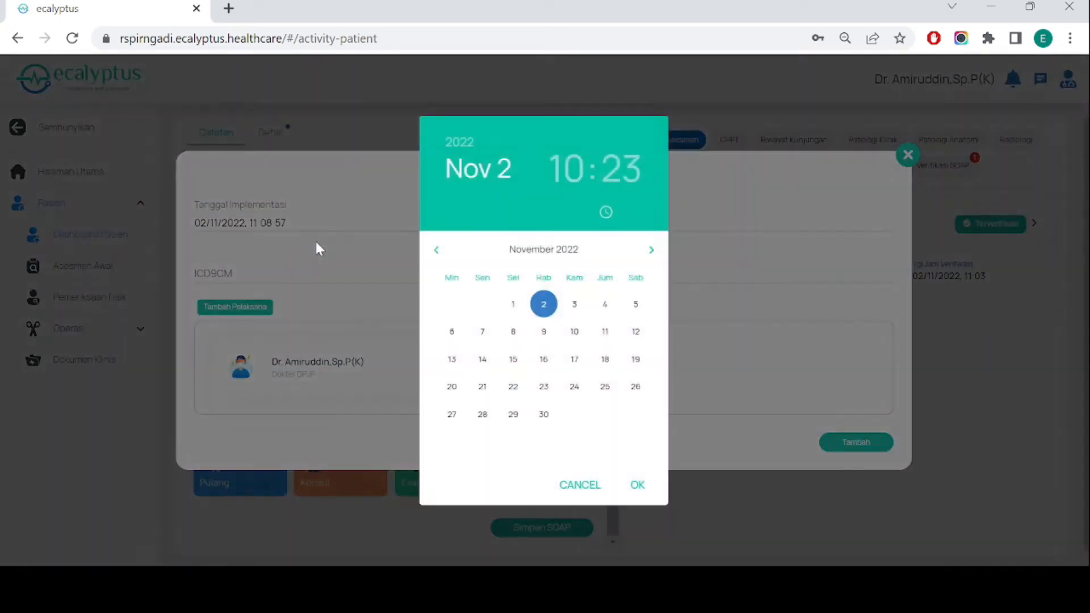
left_click(319, 249)
left_click(296, 272)
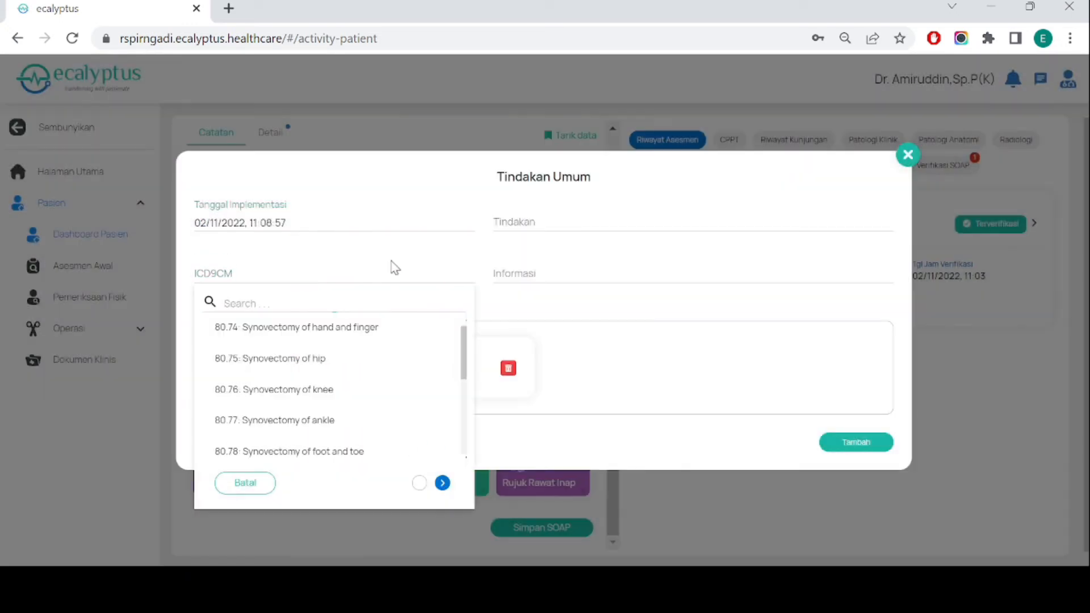
left_click(395, 268)
left_click(555, 278)
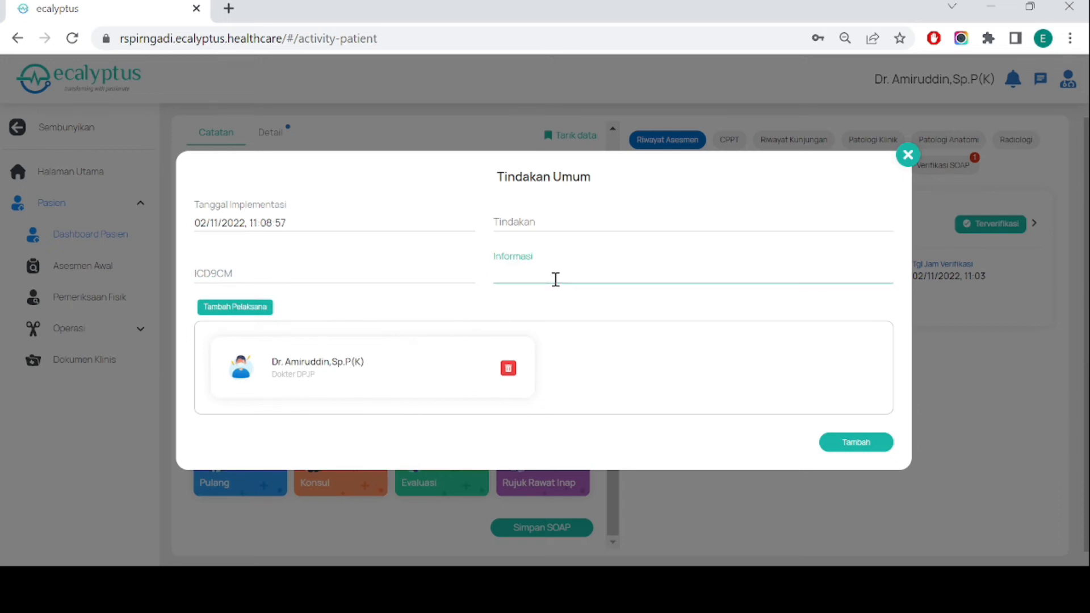
left_click(413, 365)
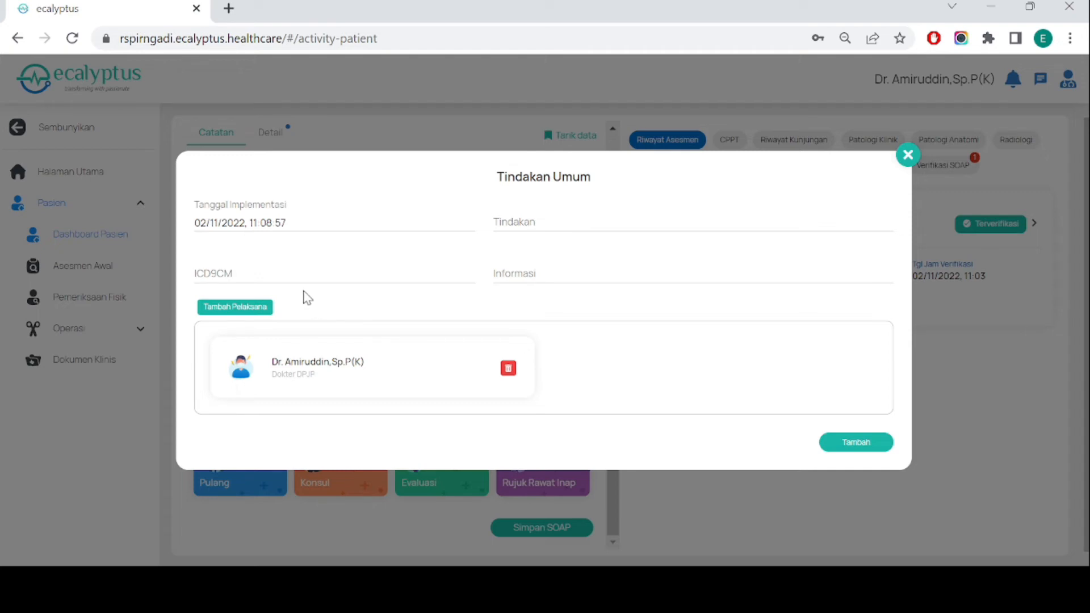
Step: Examine the form for adding a Pelaksana, discard it and close Tindakan Umum without adding an action
left_click(265, 311)
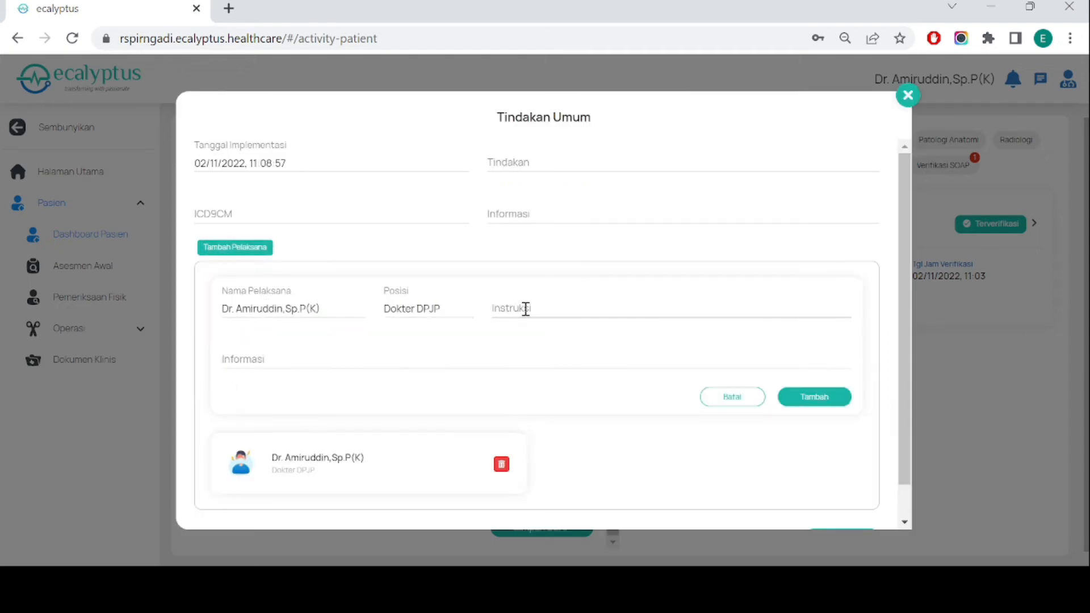
left_click(724, 397)
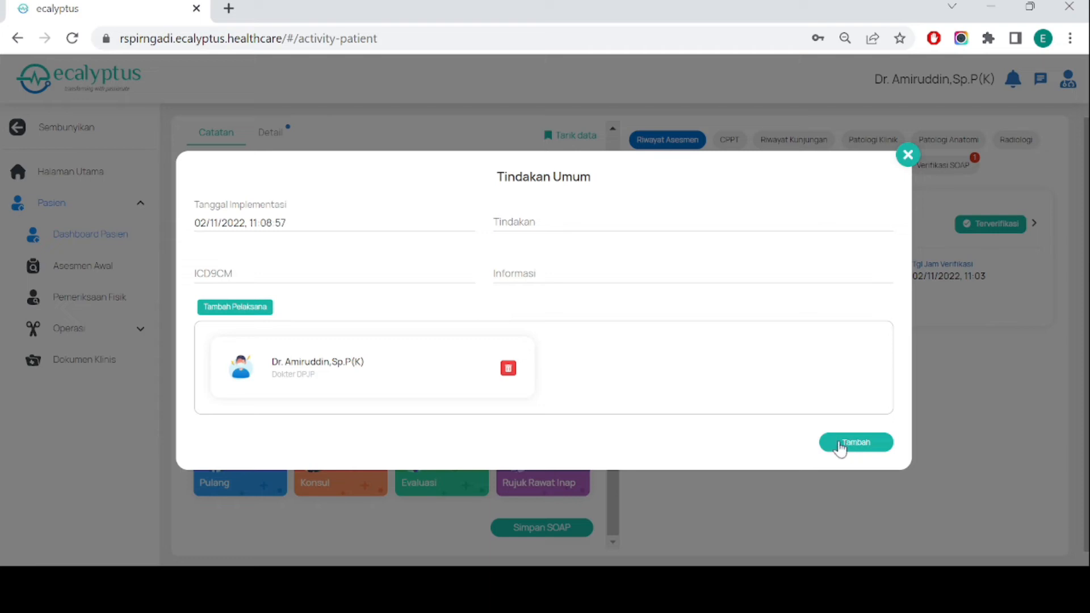
left_click(909, 155)
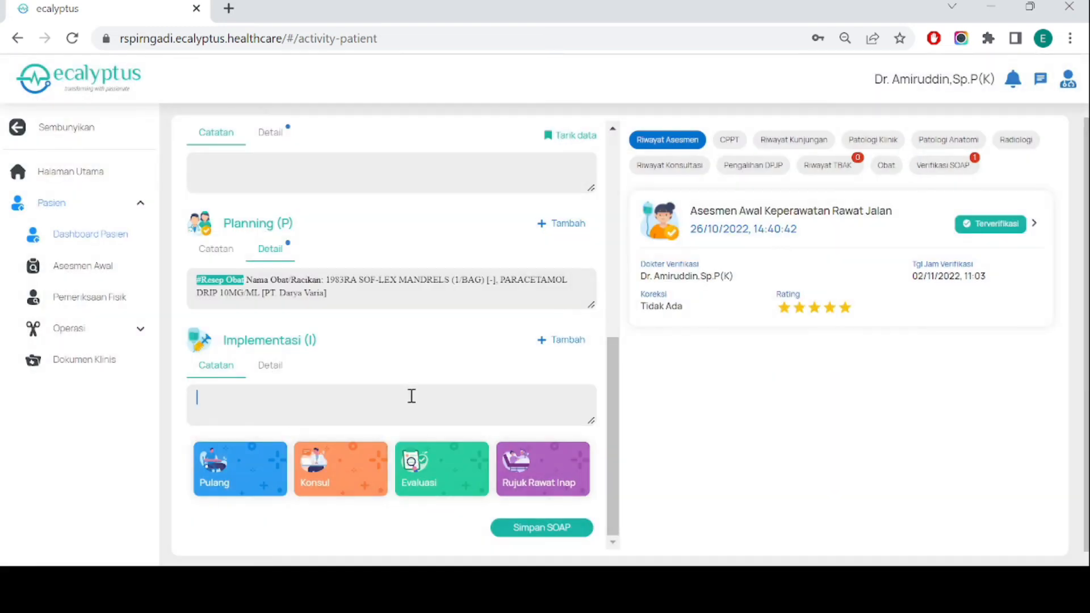
Step: Enter TEST in the Implementasi (I) notes and view the Evaluasi form without filling it in
type("TEST")
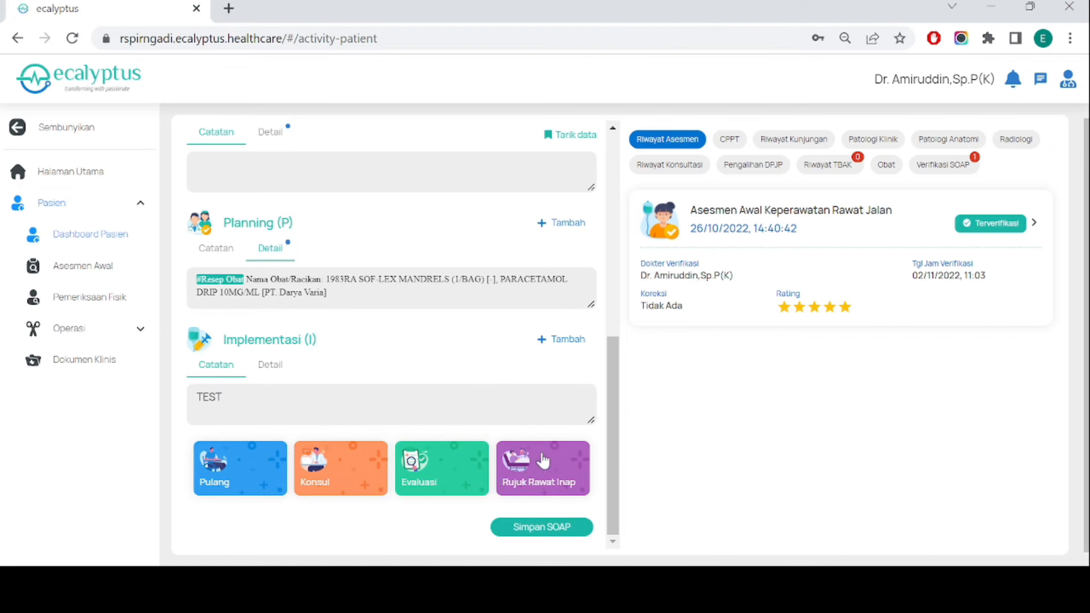
left_click(456, 469)
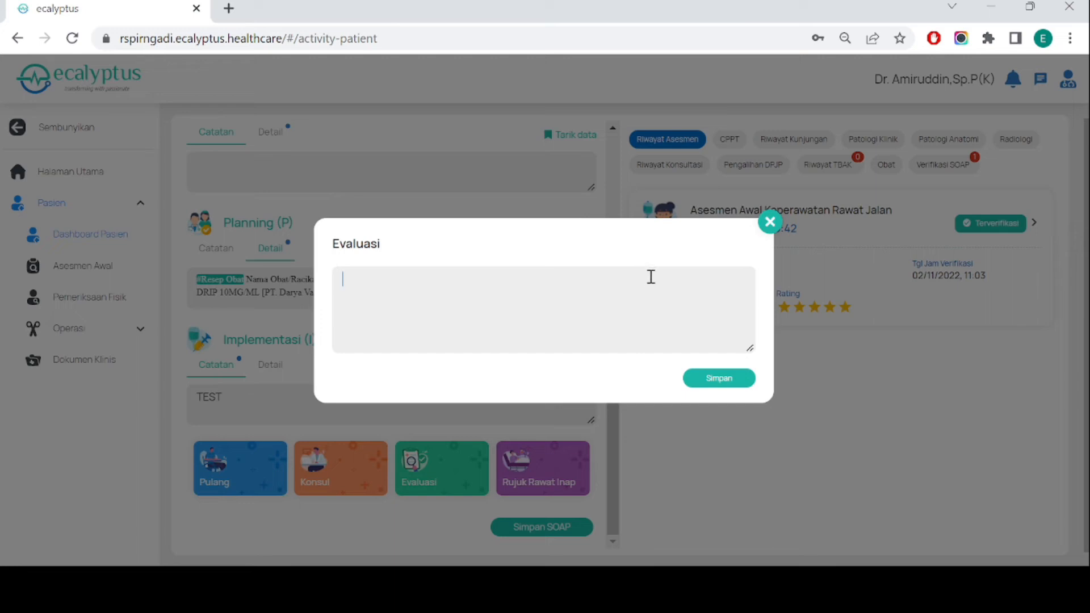
left_click(769, 222)
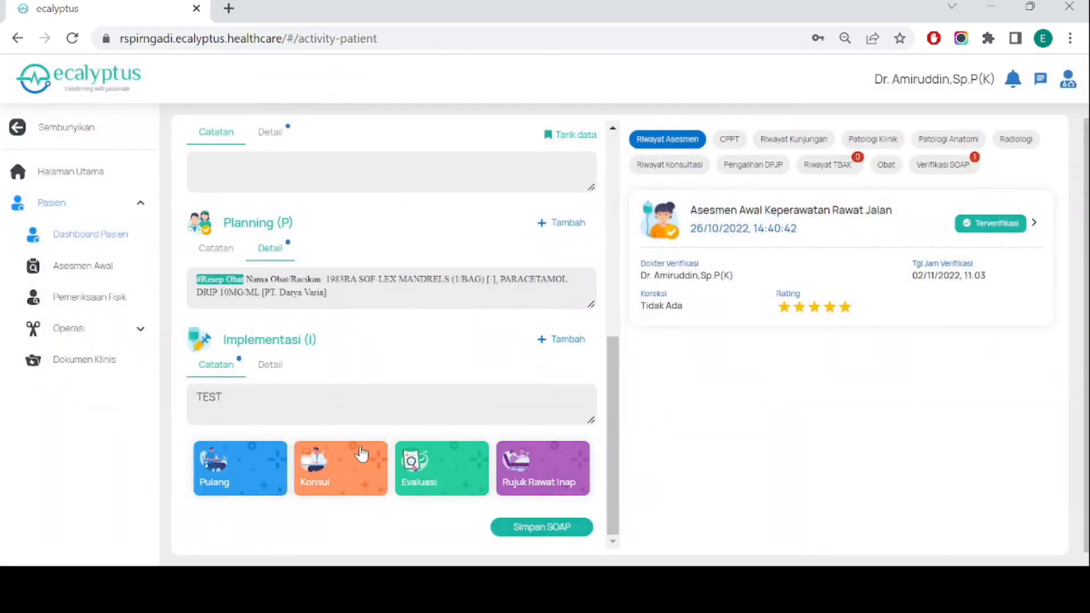
Step: Open the Konsul form and set Poli to THT - THT Umum | Instalasi Rawat Jalan
left_click(359, 470)
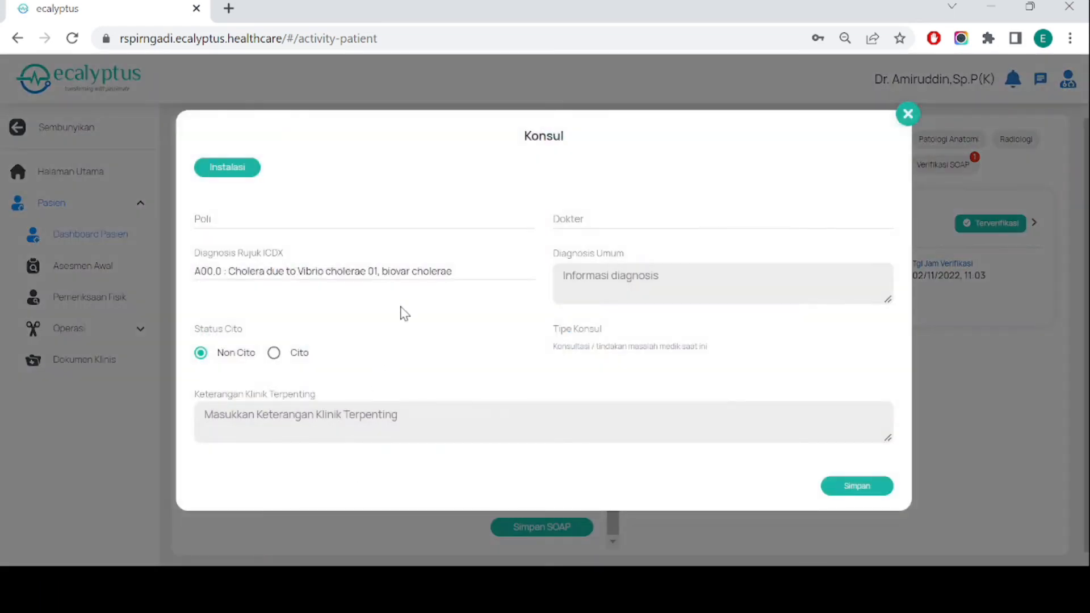
left_click(385, 221)
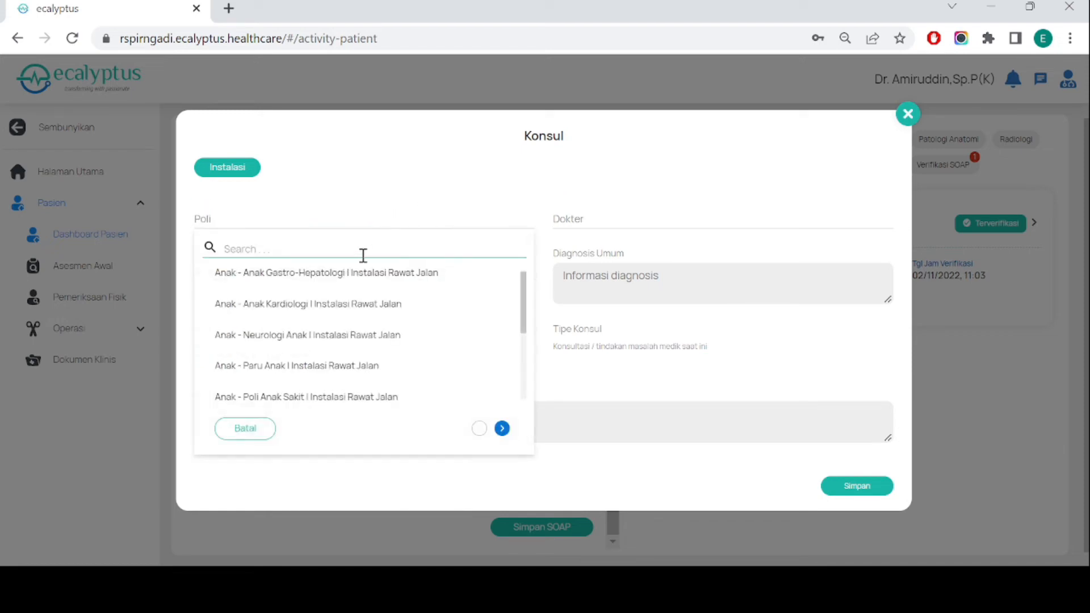
type("THT")
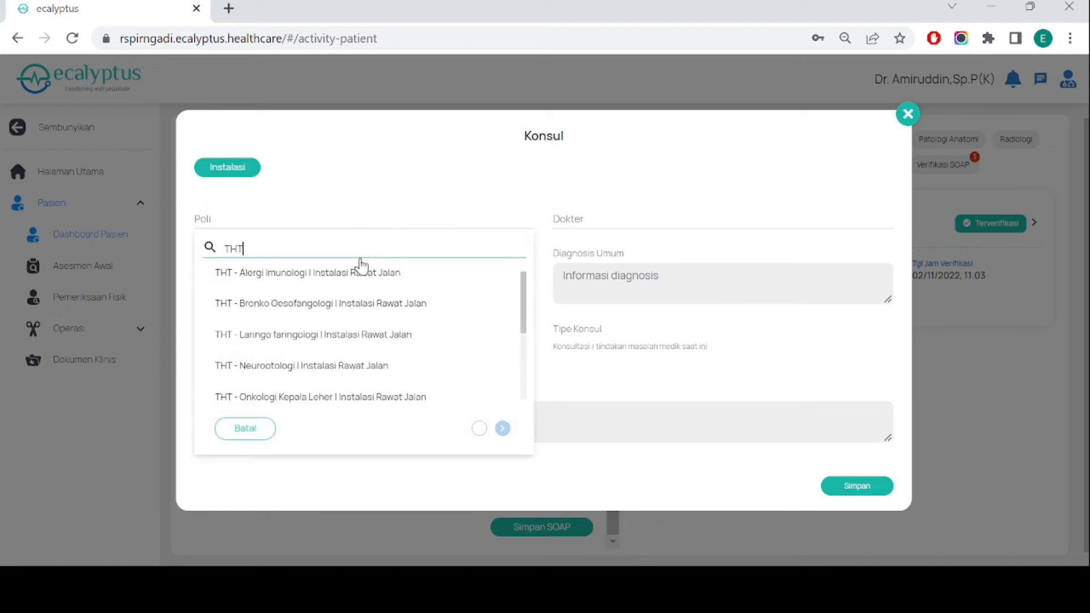
scroll(393, 316, "down", 3)
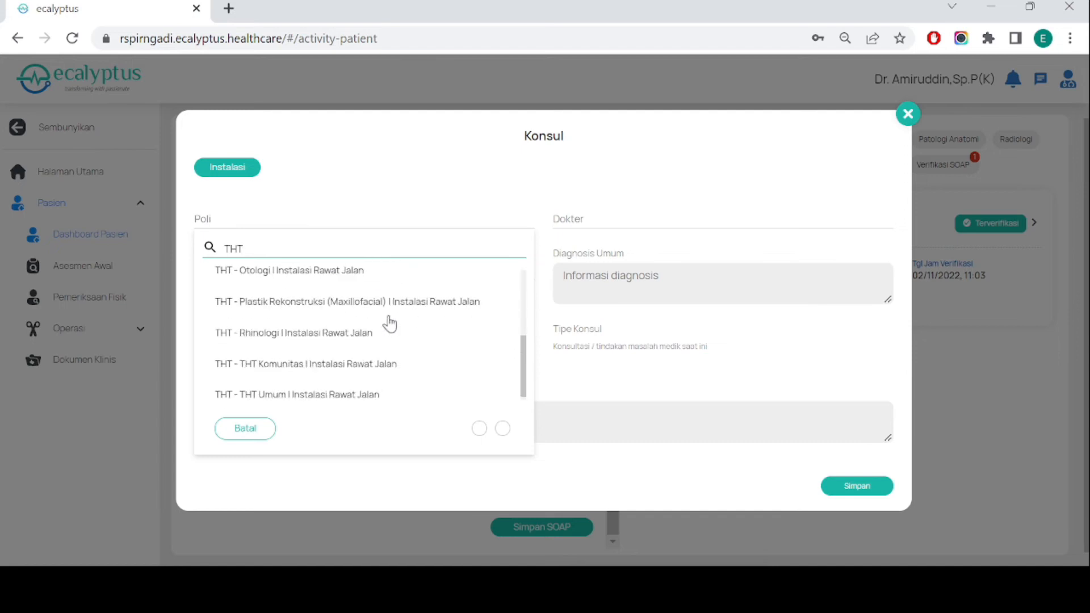
left_click(354, 396)
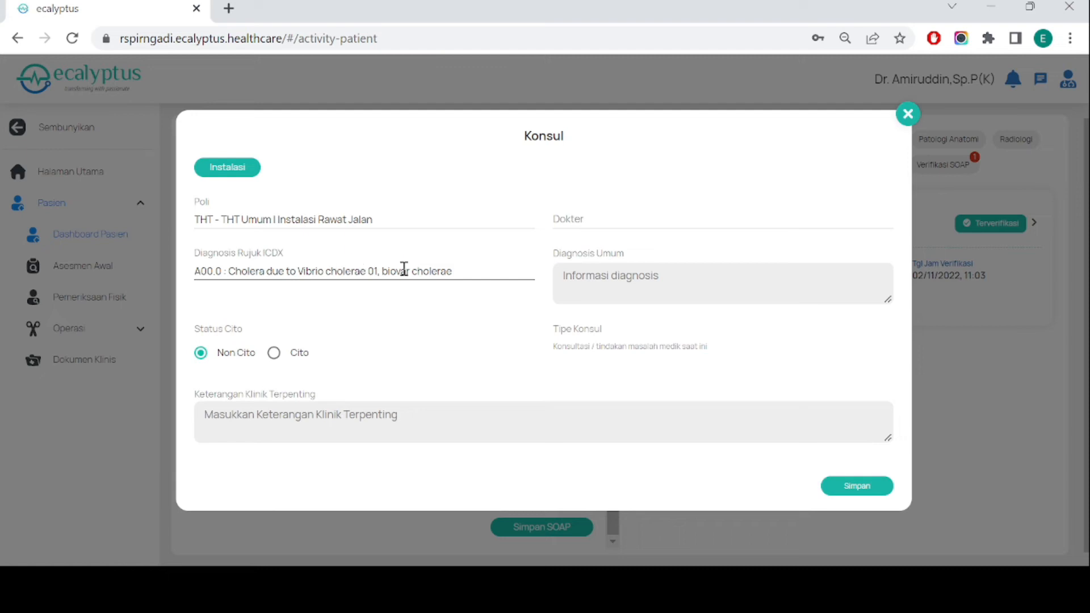
Step: Choose a THT specialist as Dokter in the Konsul form, review the remaining fields and close the form without saving
left_click(642, 221)
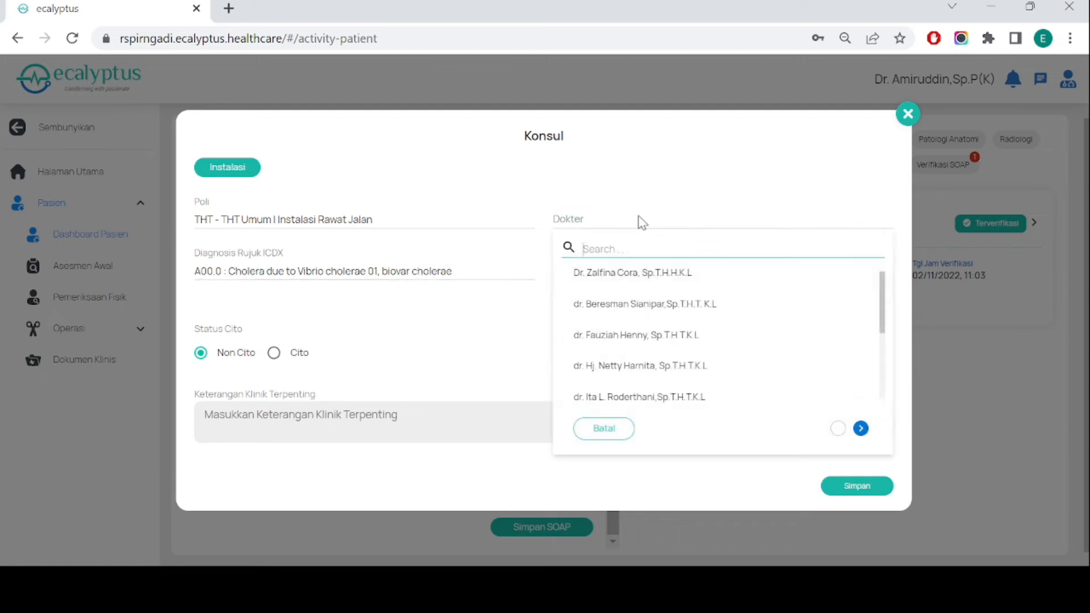
scroll(640, 348, "down", 5)
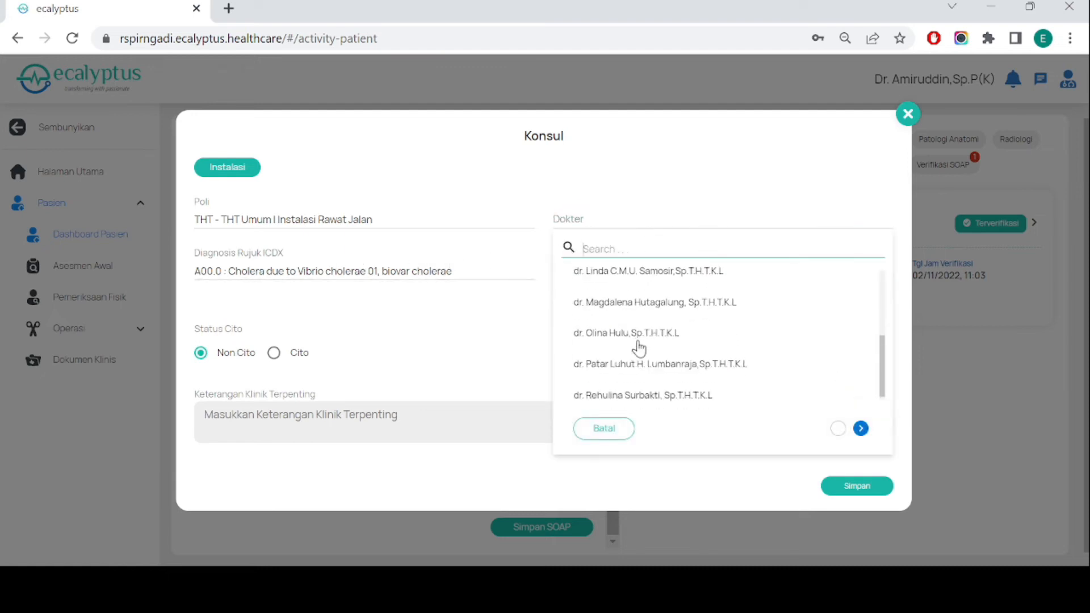
scroll(639, 347, "up", 5)
left_click(628, 221)
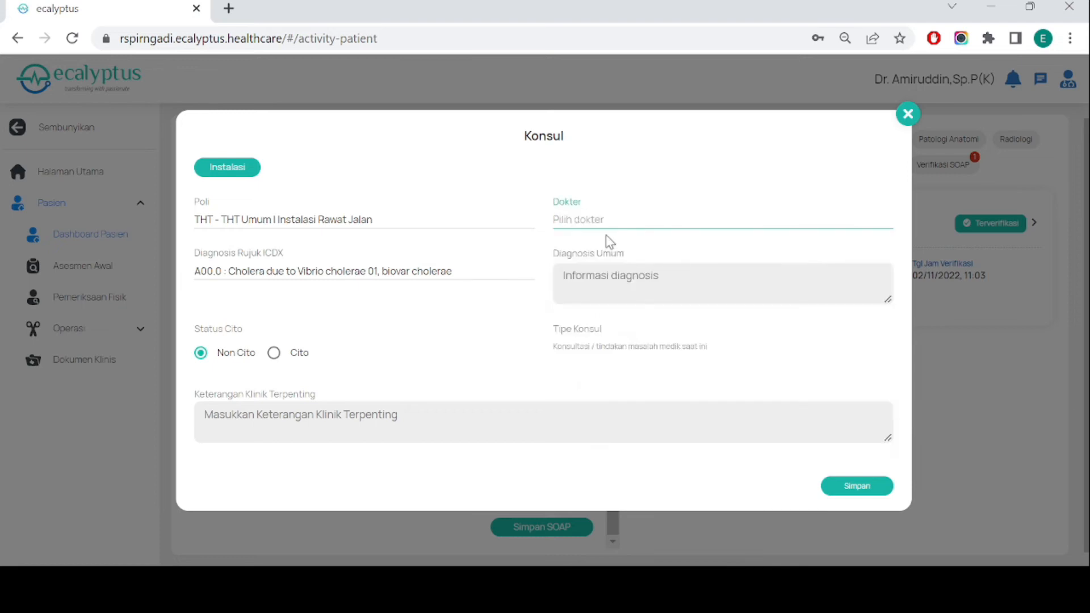
left_click(609, 221)
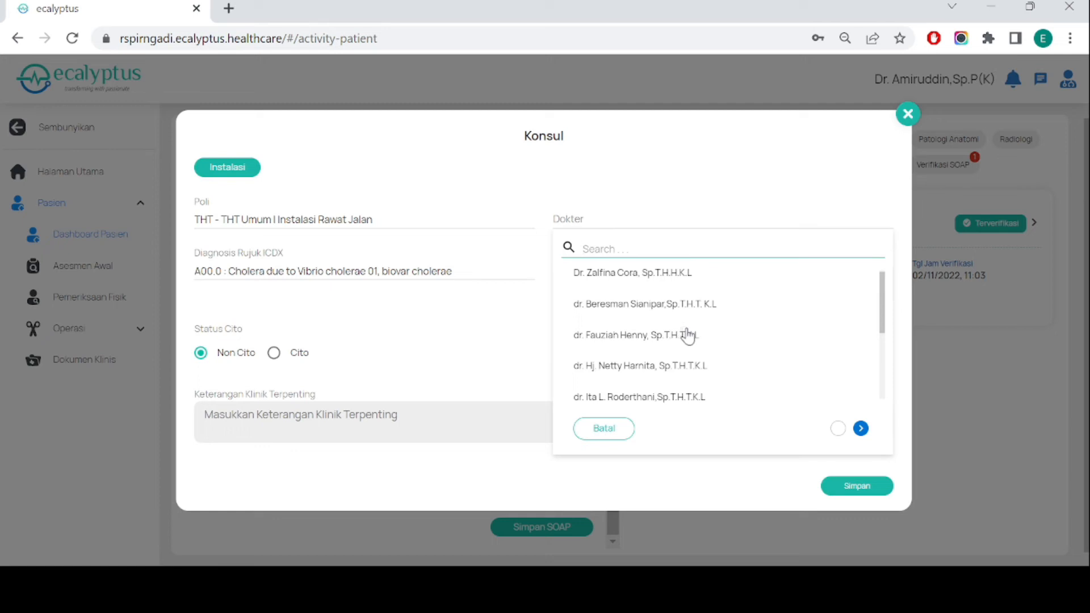
scroll(689, 335, "down", 2)
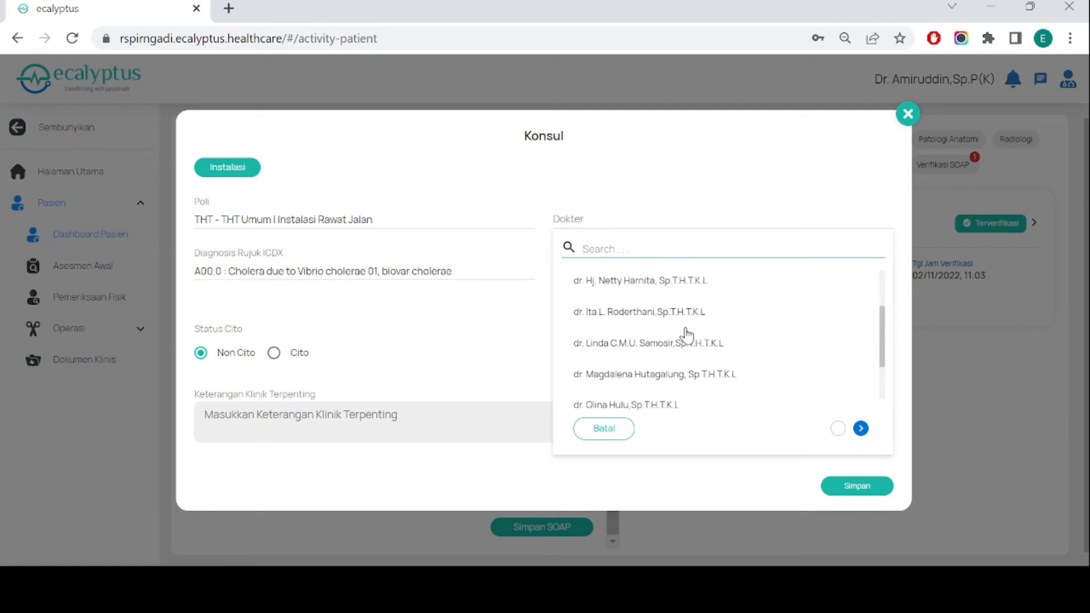
scroll(681, 334, "down", 1)
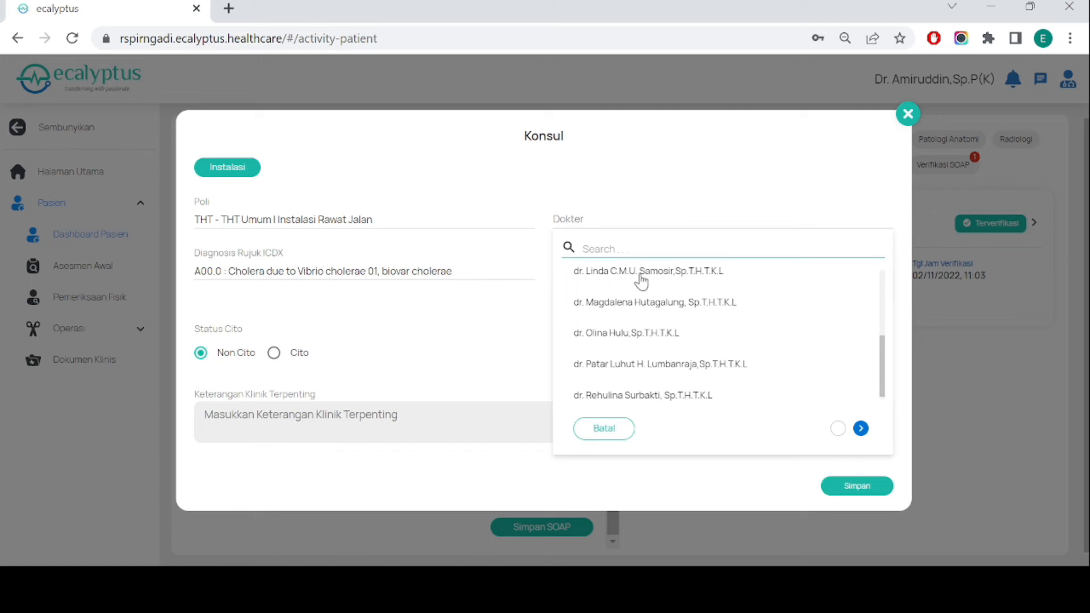
left_click(653, 366)
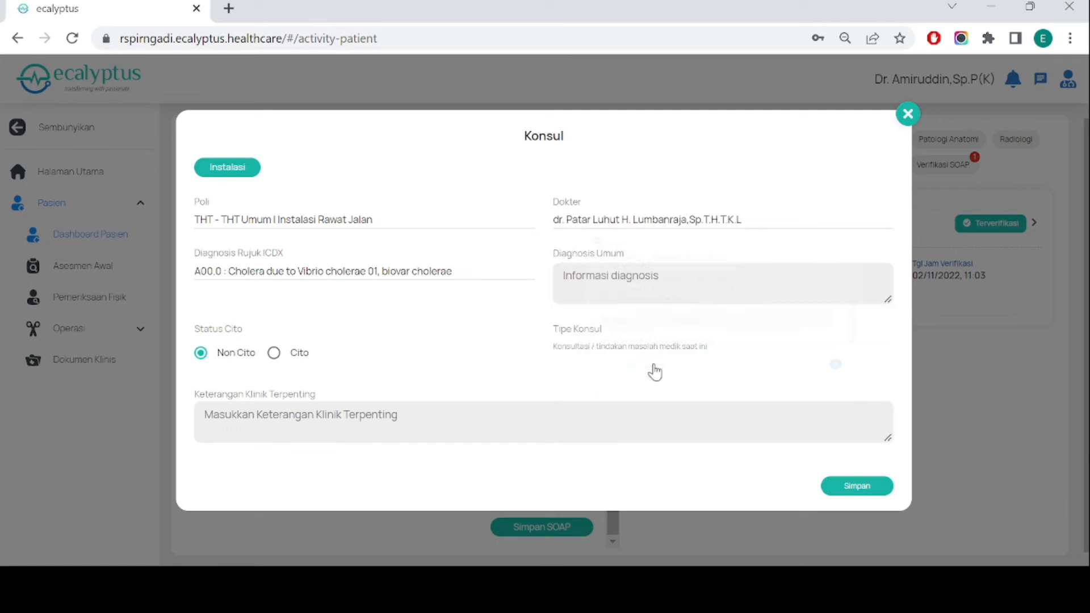
left_click(656, 283)
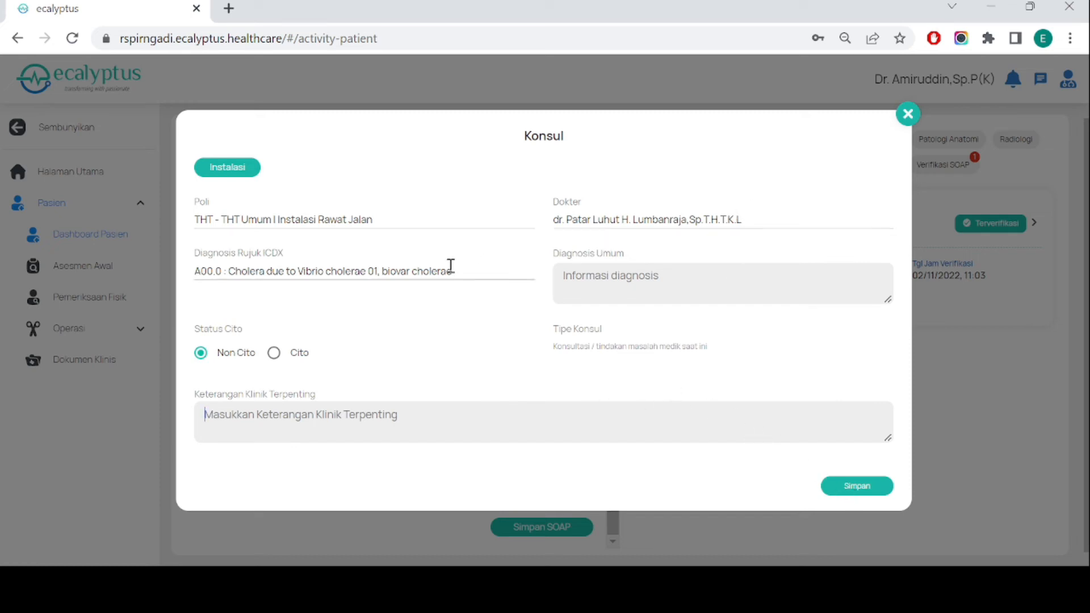
left_click(908, 114)
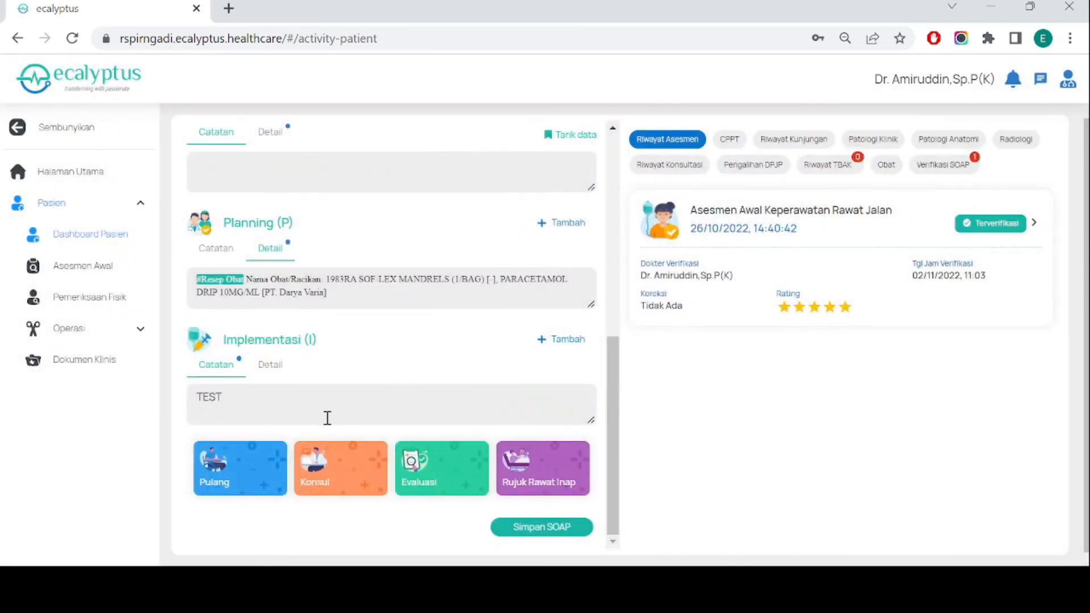
Step: Fill in the Pulang Resume Medis with Tanggal KRS 02/11/2022, 10:23, status Pasien Pulang Berobat Jalan and Tindak Lanjut TEST
left_click(243, 486)
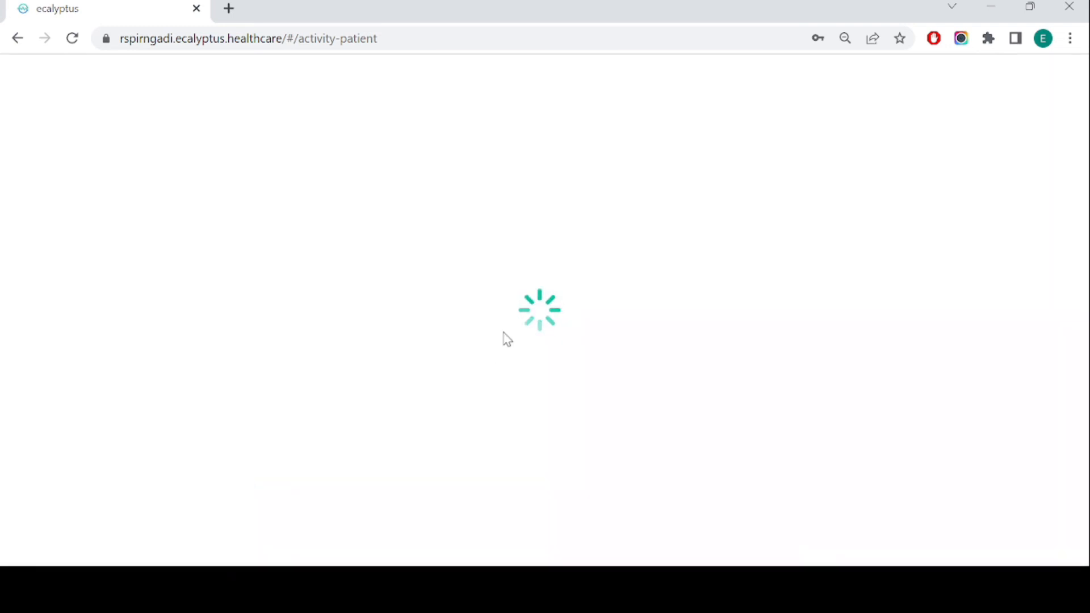
left_click(160, 155)
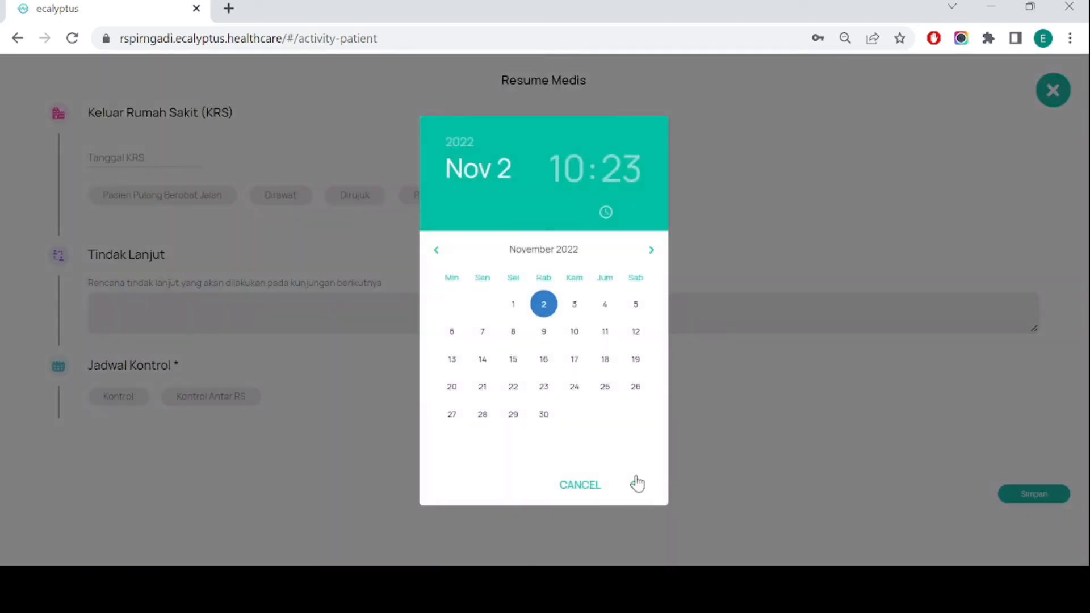
left_click(638, 484)
left_click(233, 194)
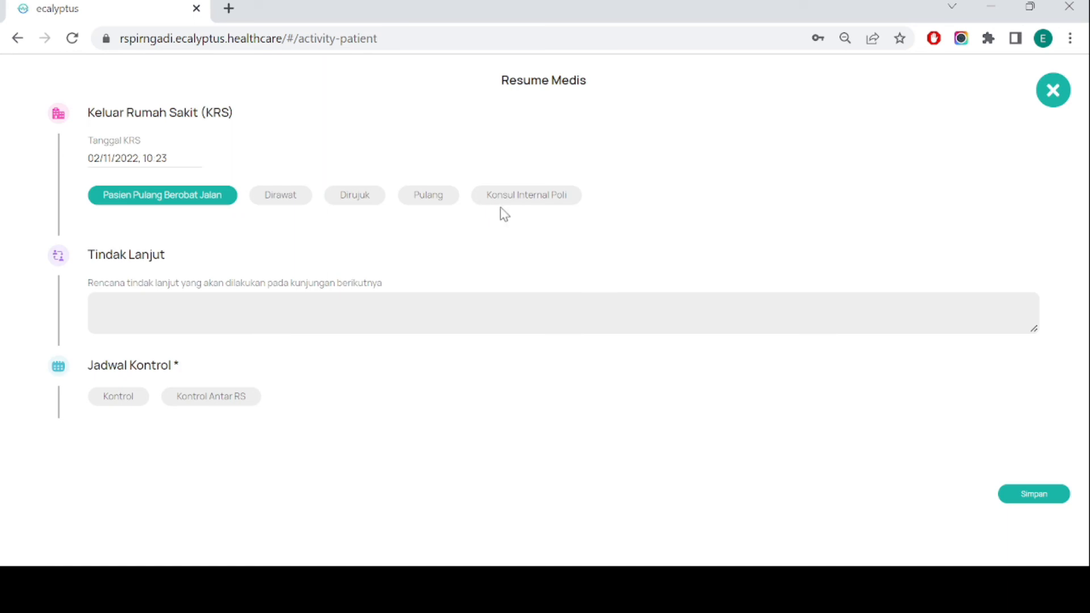
left_click(168, 307)
type("TEST")
Step: Examine the Kontrol fields under Jadwal Kontrol for Pasien Pulang Berobat Jalan and leave Kontrol deselected
left_click(412, 199)
left_click(170, 200)
left_click(131, 404)
scroll(186, 394, "down", 1)
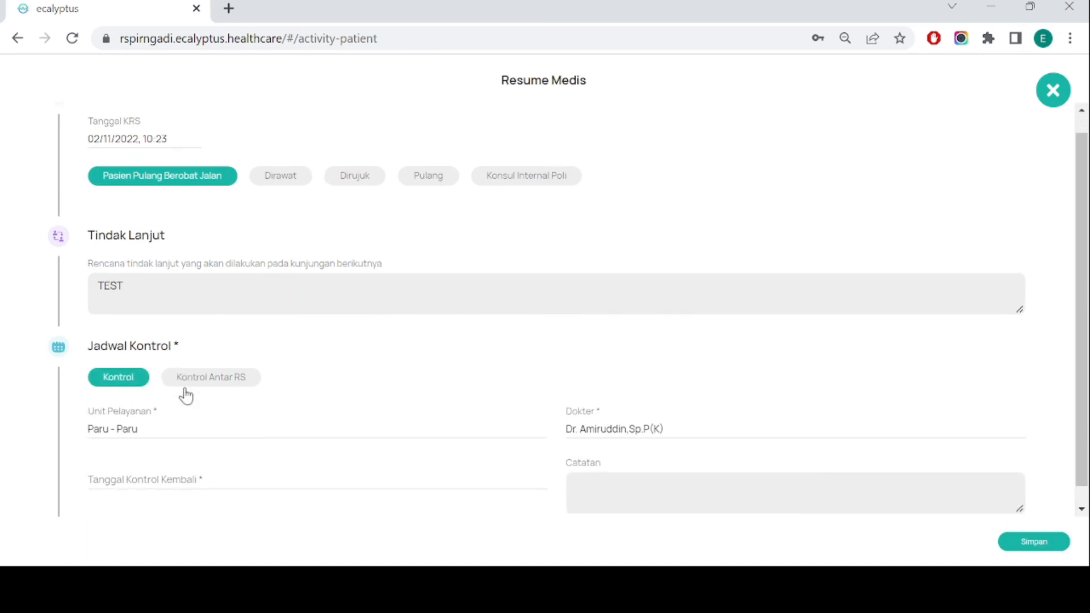
left_click(141, 366)
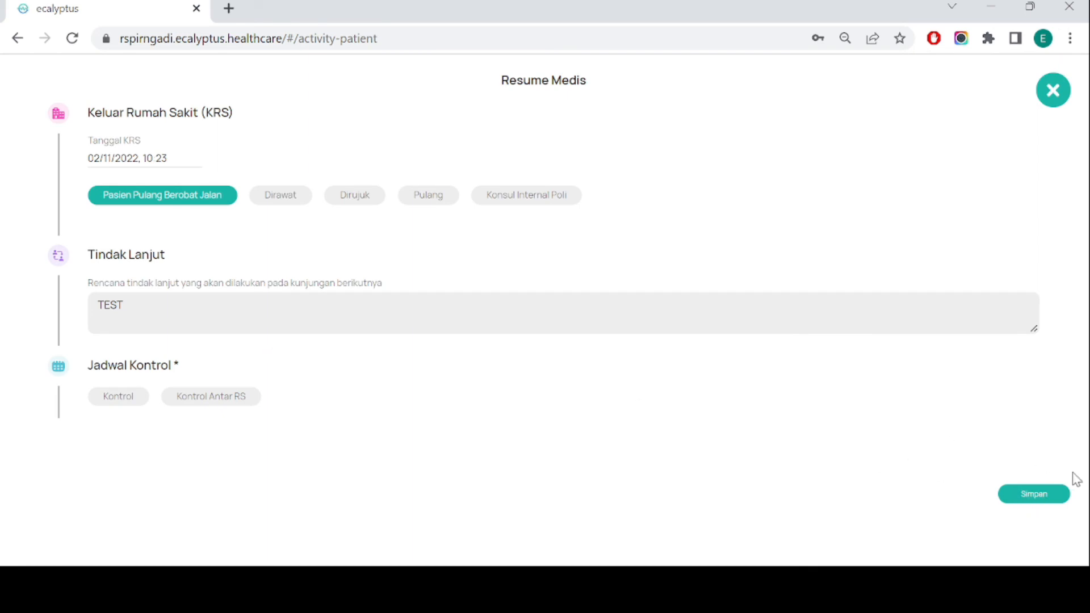
Step: Set the discharge status to Pulang, save the Resume Medis and confirm saving it together with the SOAP
left_click(405, 202)
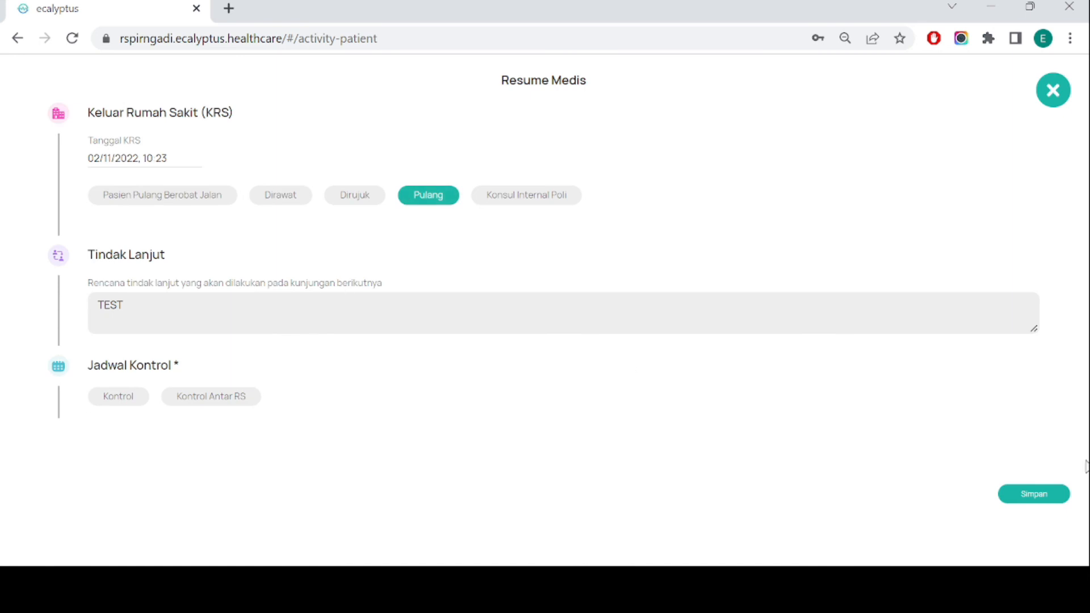
left_click(1048, 509)
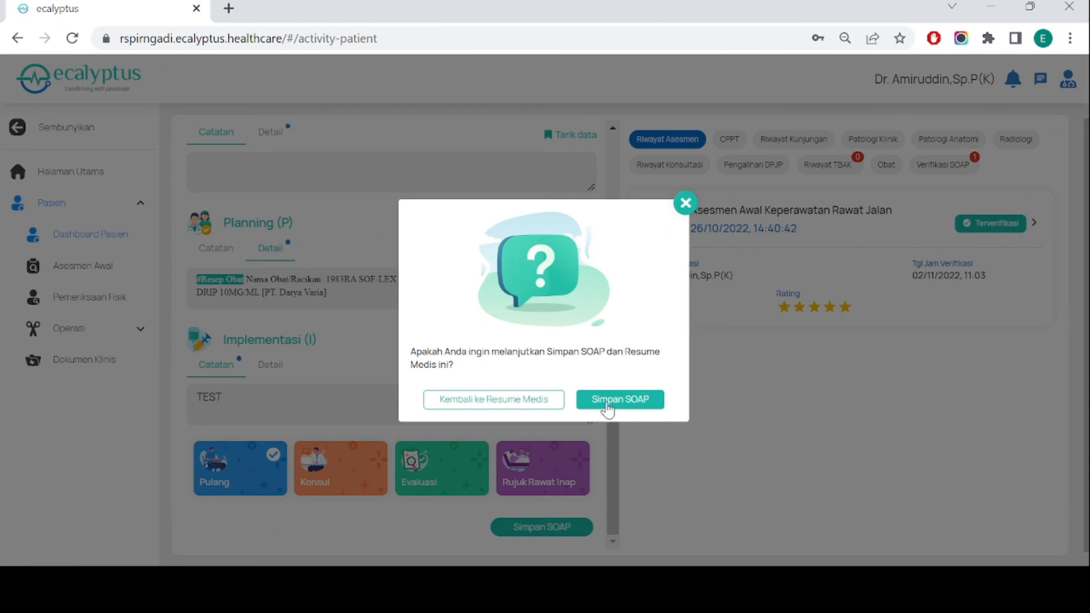
left_click(608, 409)
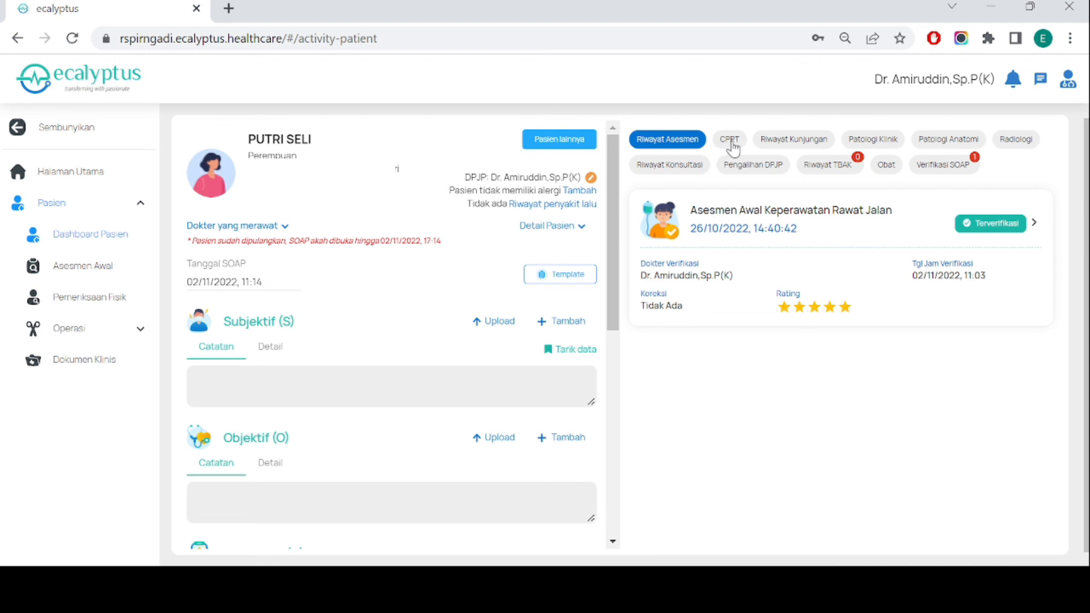
Step: Review the patient's CPPT, Riwayat Kunjungan, Patologi Klinik and Riwayat TBAK records
left_click(730, 143)
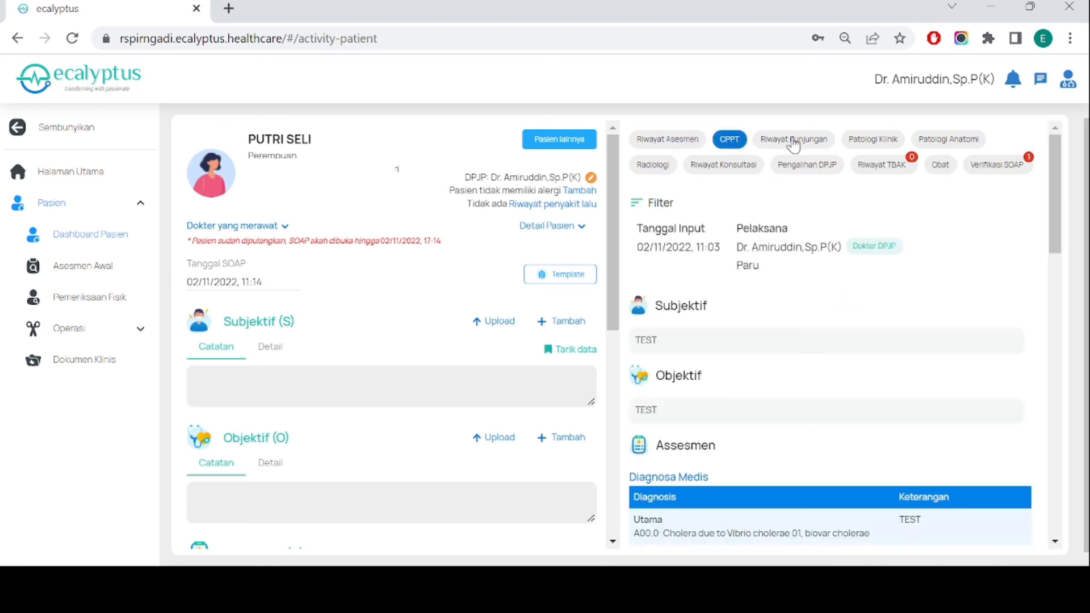
left_click(794, 142)
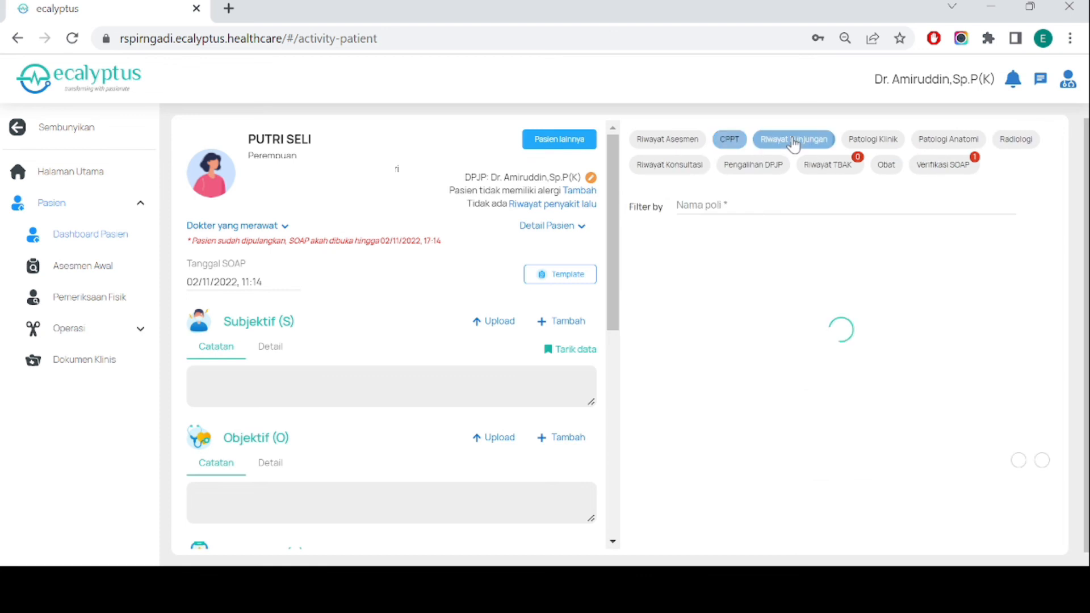
left_click(863, 146)
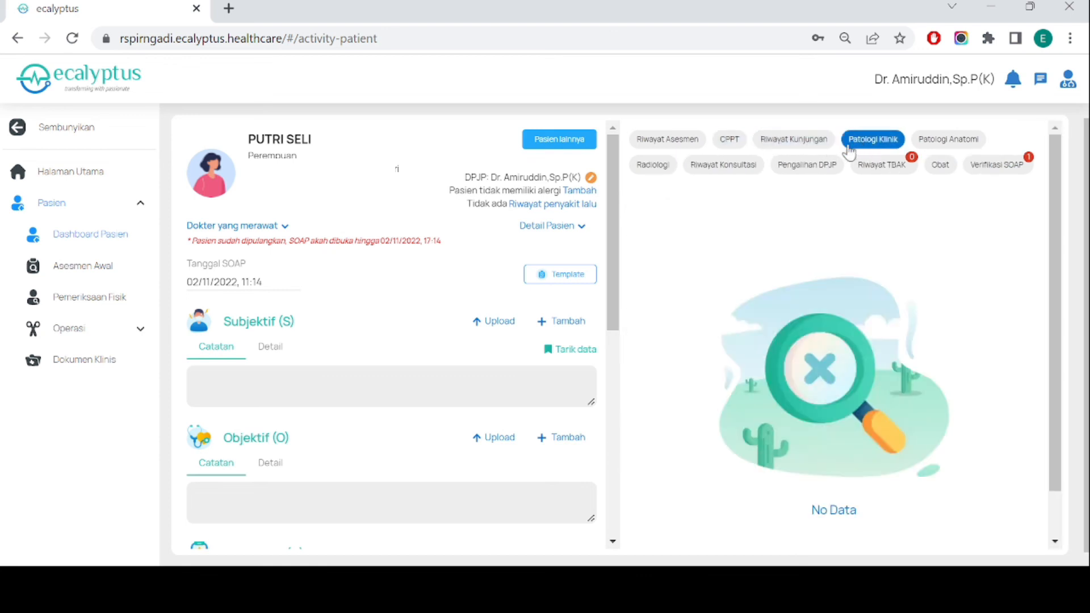
left_click(987, 171)
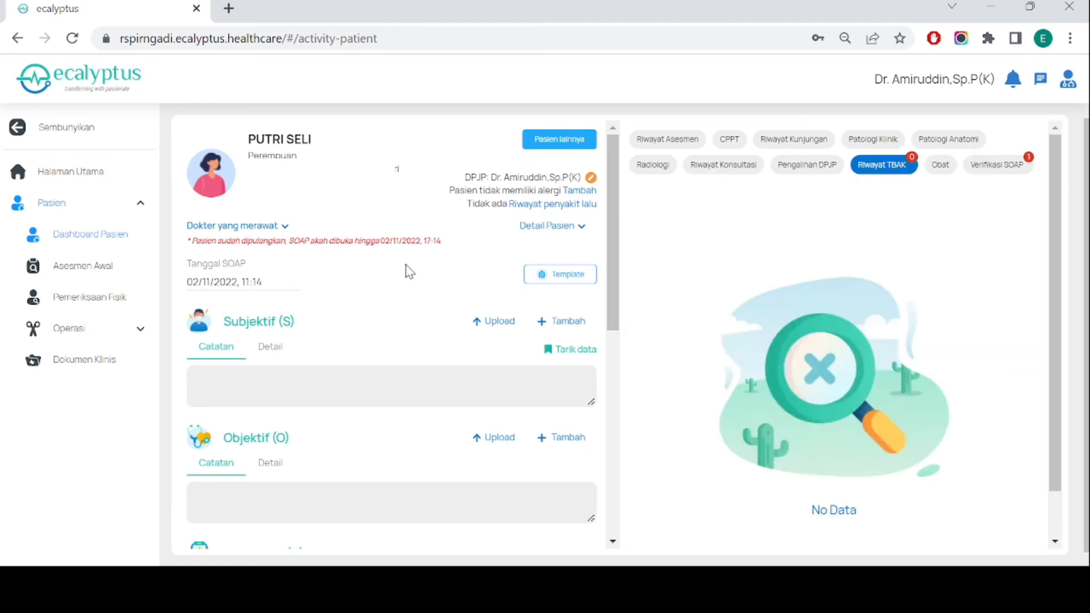
mouse_move(610, 260)
left_mouse_down()
mouse_move(608, 359)
mouse_move(620, 245)
left_mouse_up()
Step: Open the patient's Dokumen Klinis and look through the available document categories
left_click(100, 361)
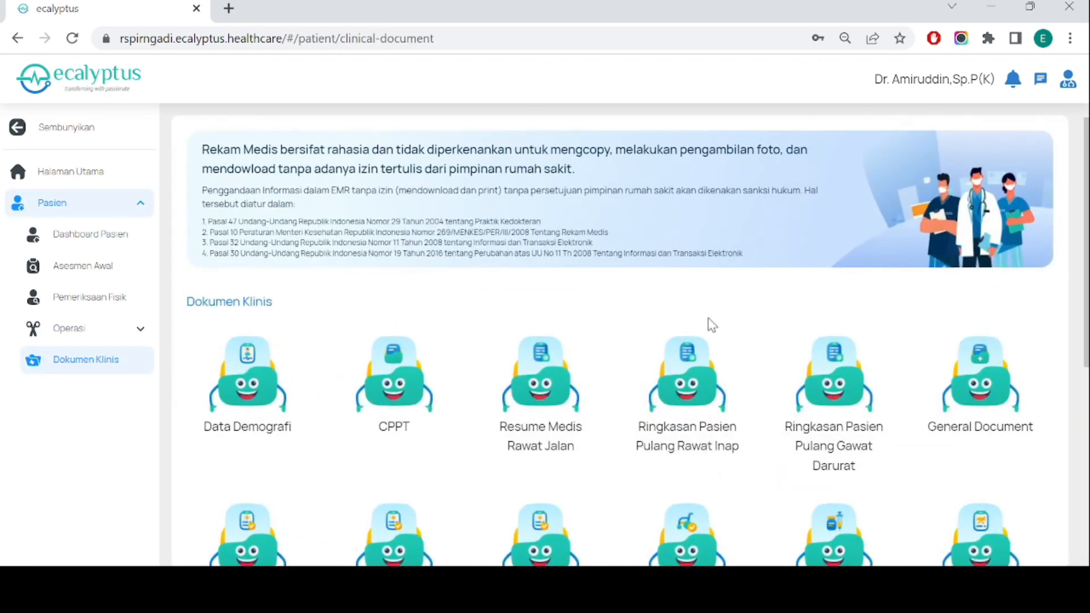
scroll(704, 327, "down", 5)
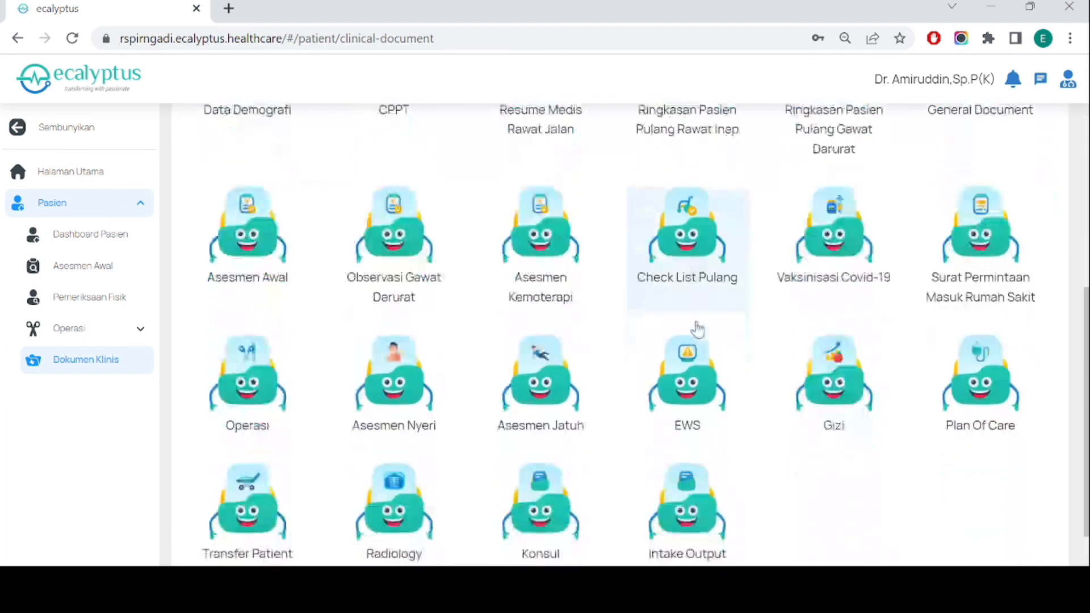
scroll(698, 328, "up", 4)
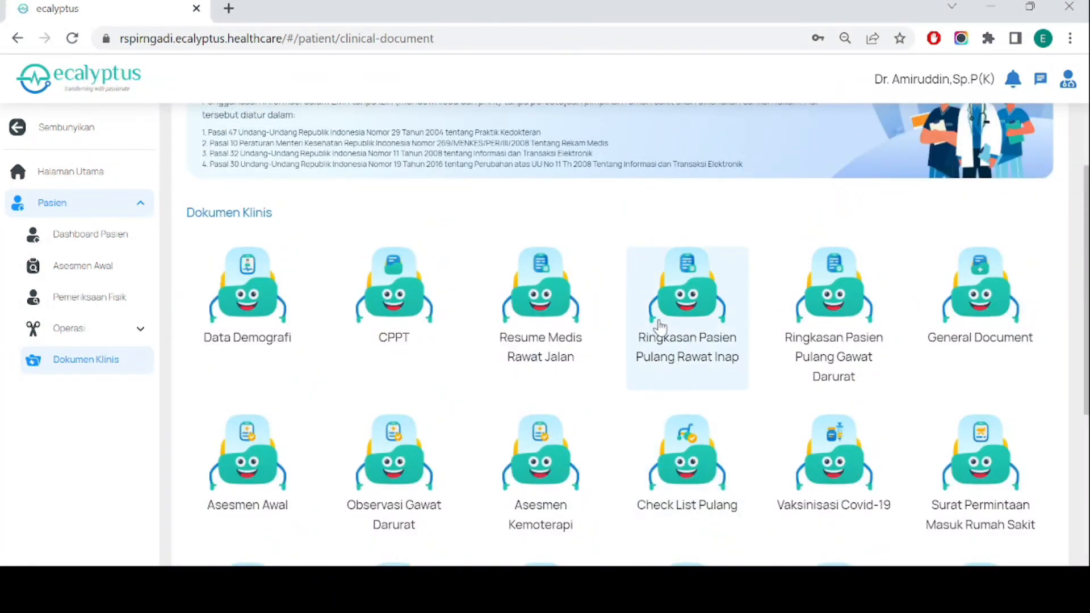